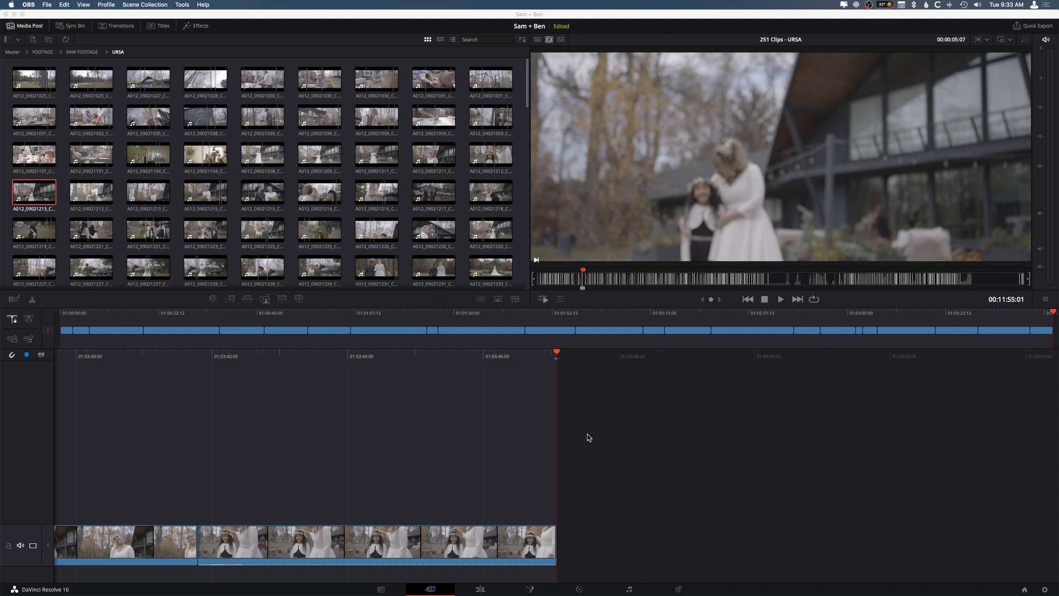
# - Look at the timeline on the Edit page and return to the Cut page
pyautogui.click(485, 592)
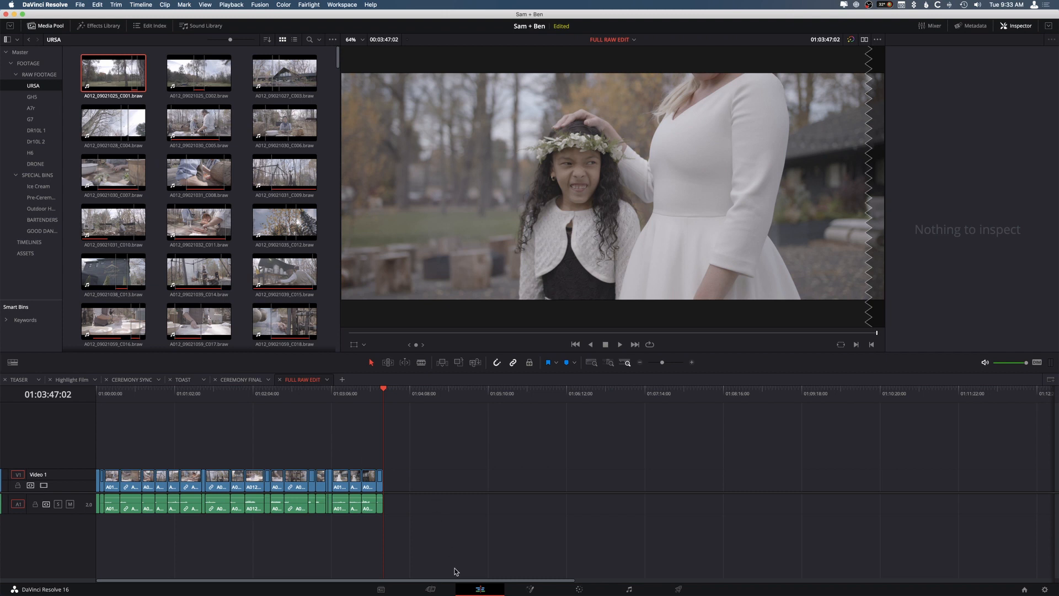
pyautogui.click(434, 588)
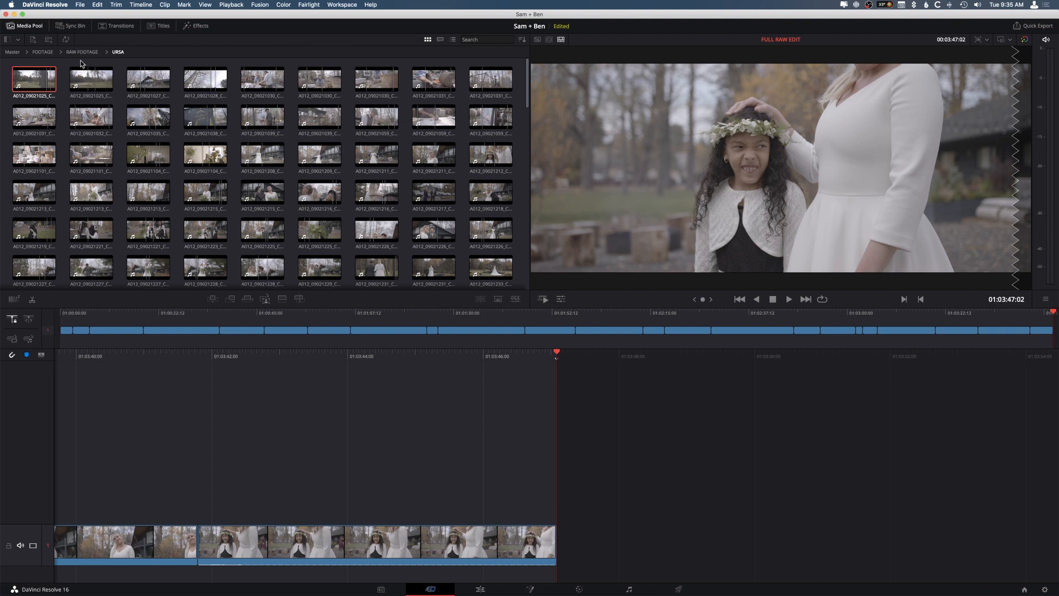
# - Review the bin list and the URSA bin's clips in thumbnail, strip and list views, returning to thumbnails
pyautogui.click(17, 39)
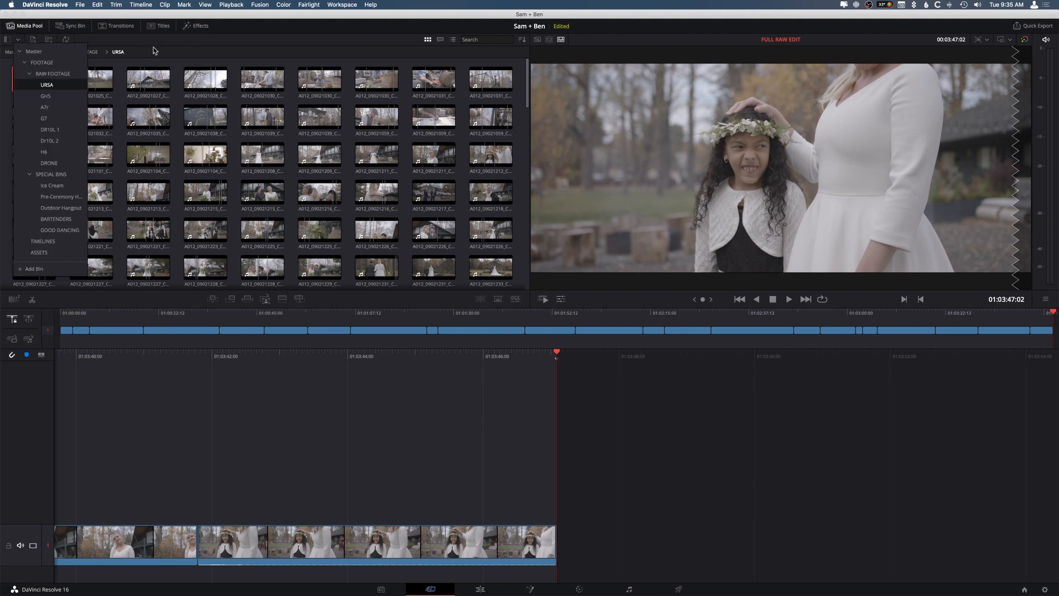
pyautogui.scroll(-5, 109, 112)
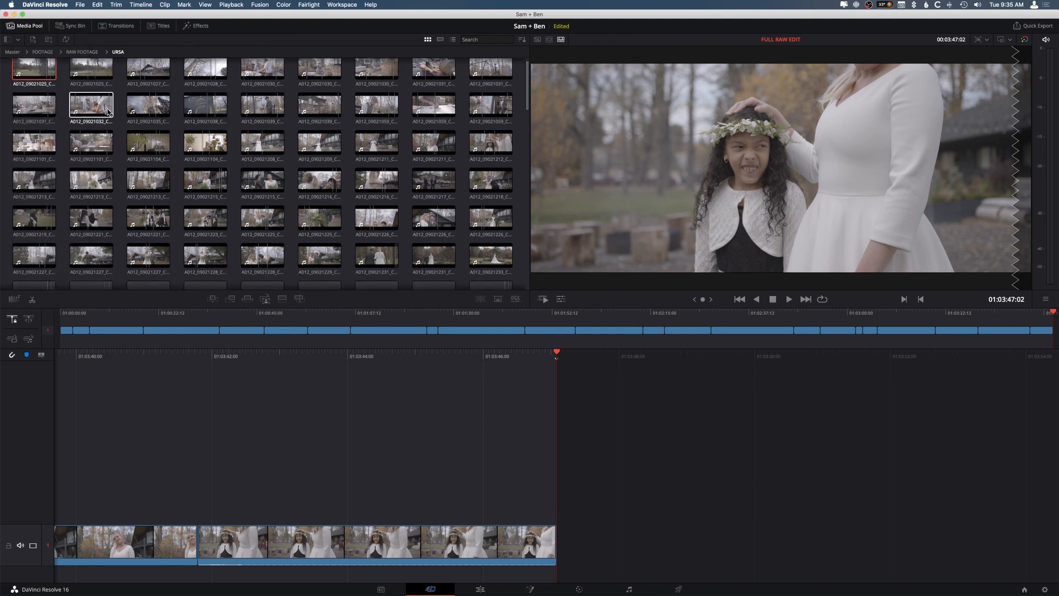
pyautogui.scroll(5, 108, 112)
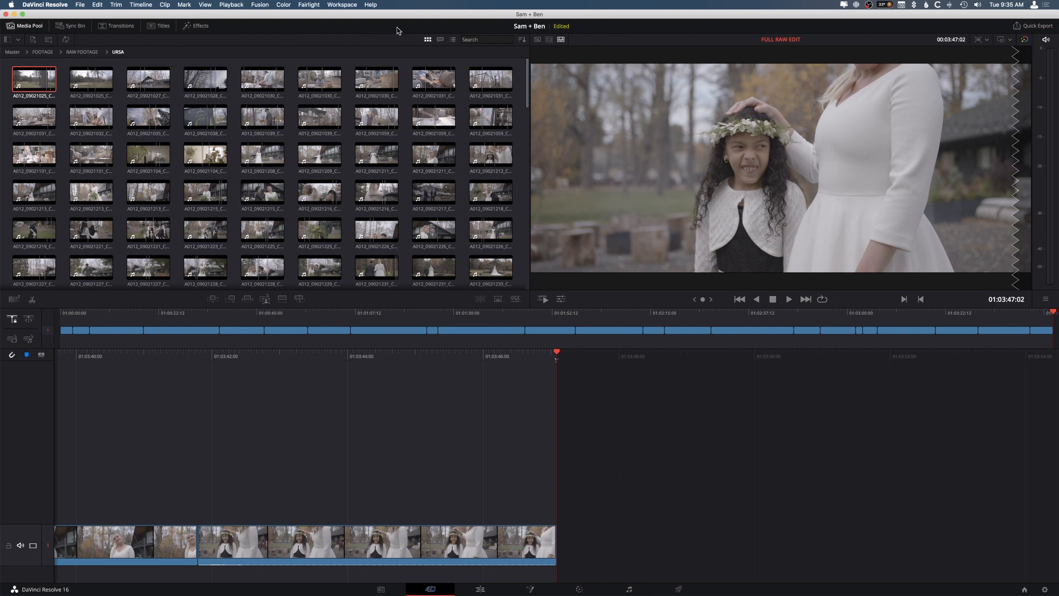
pyautogui.click(441, 40)
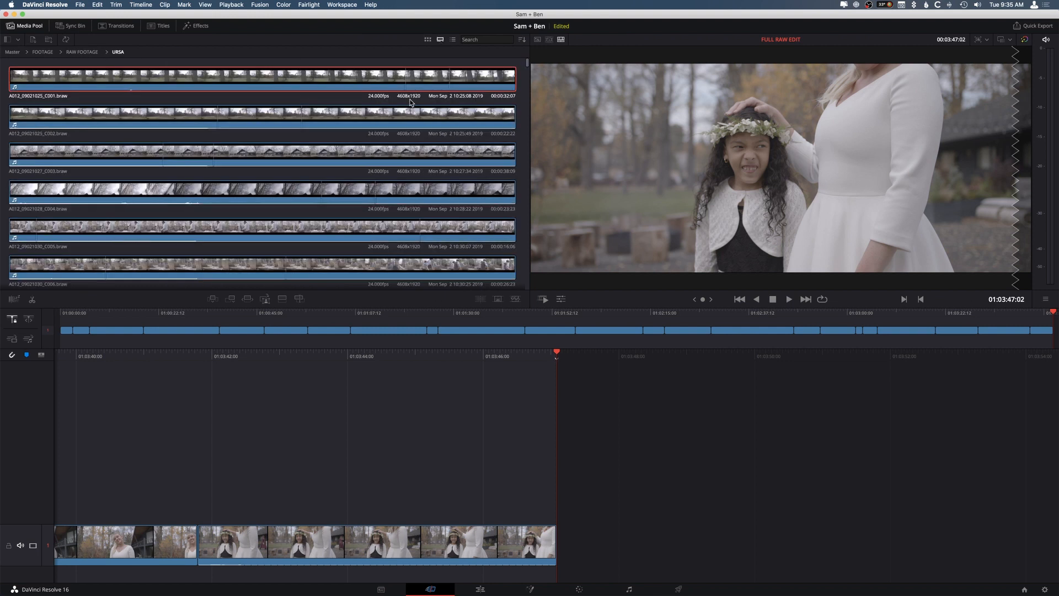
pyautogui.scroll(-8, 411, 102)
pyautogui.scroll(10, 410, 102)
pyautogui.click(453, 40)
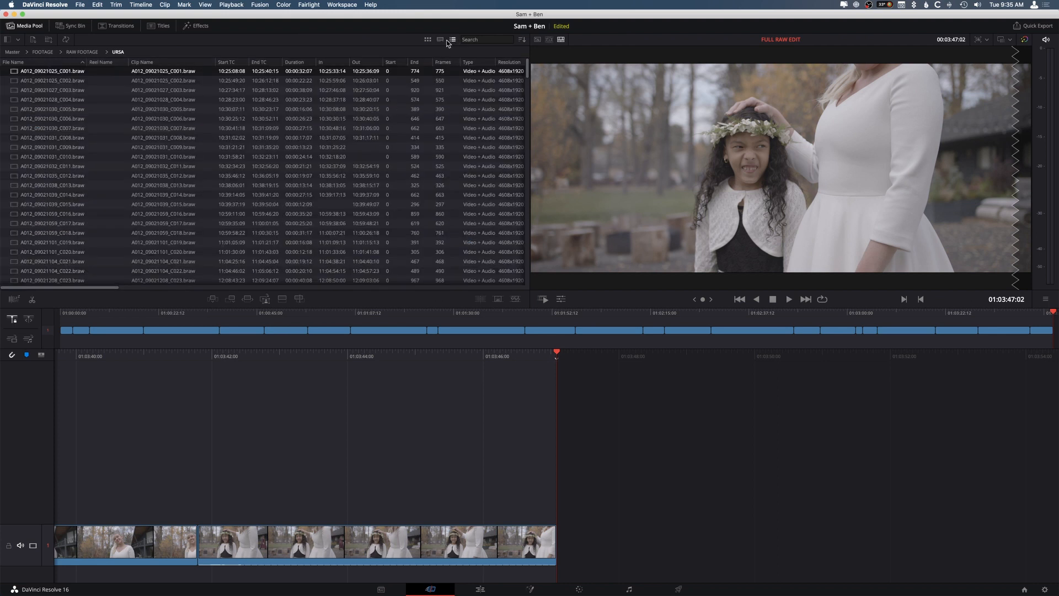
pyautogui.click(428, 41)
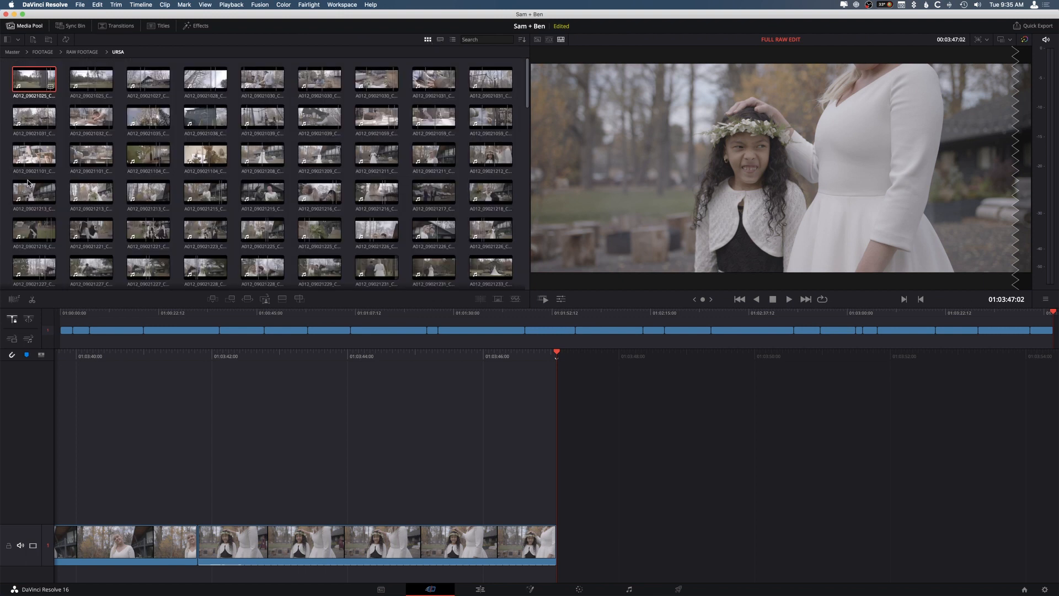
# - Look through the Sync Bin, Transitions, Titles and Effects libraries, and return to the Media Pool
pyautogui.click(72, 28)
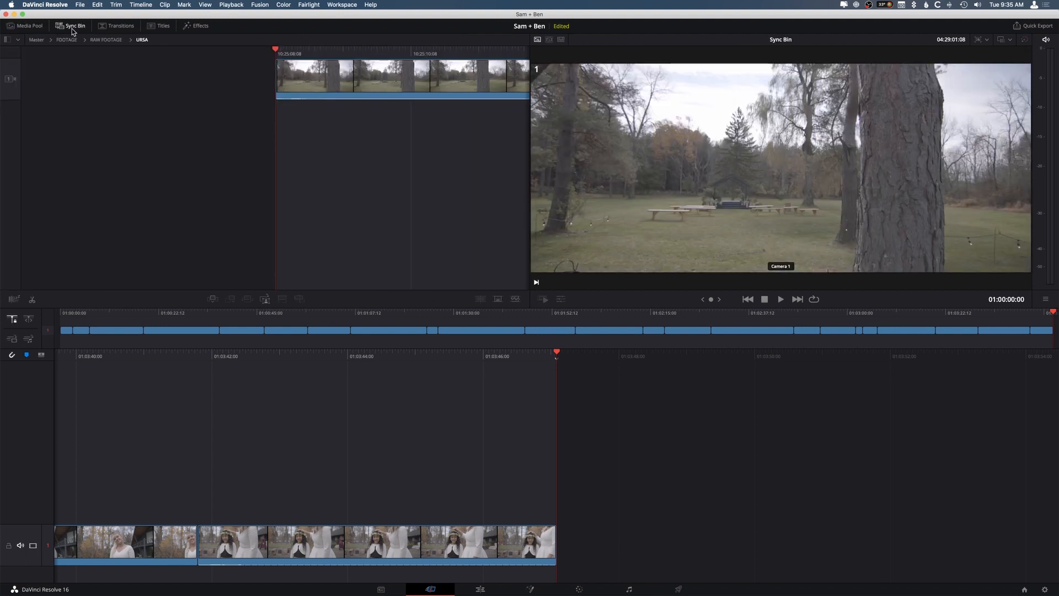
pyautogui.click(119, 26)
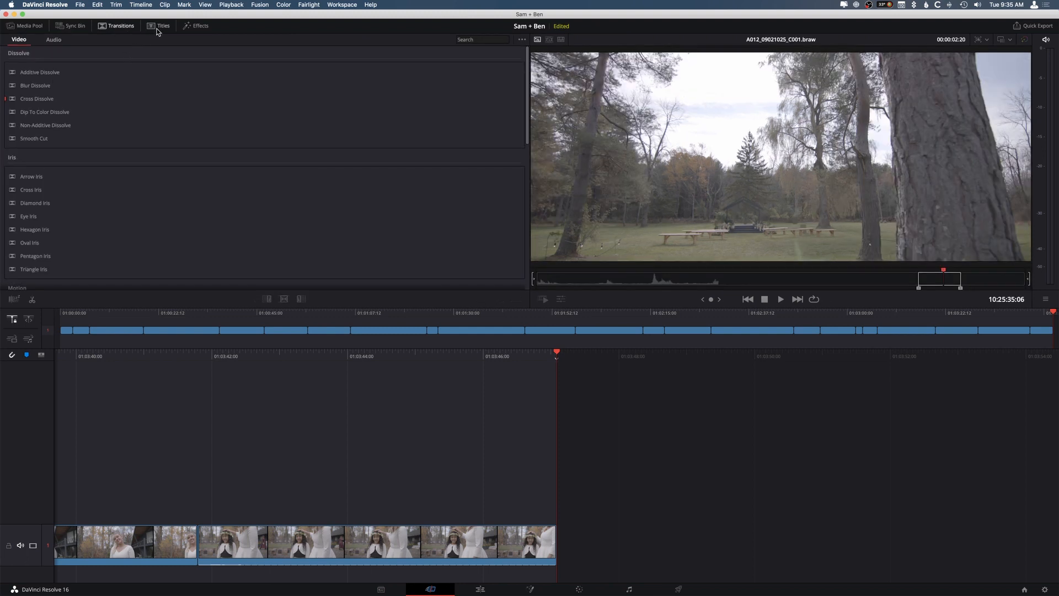
pyautogui.click(159, 26)
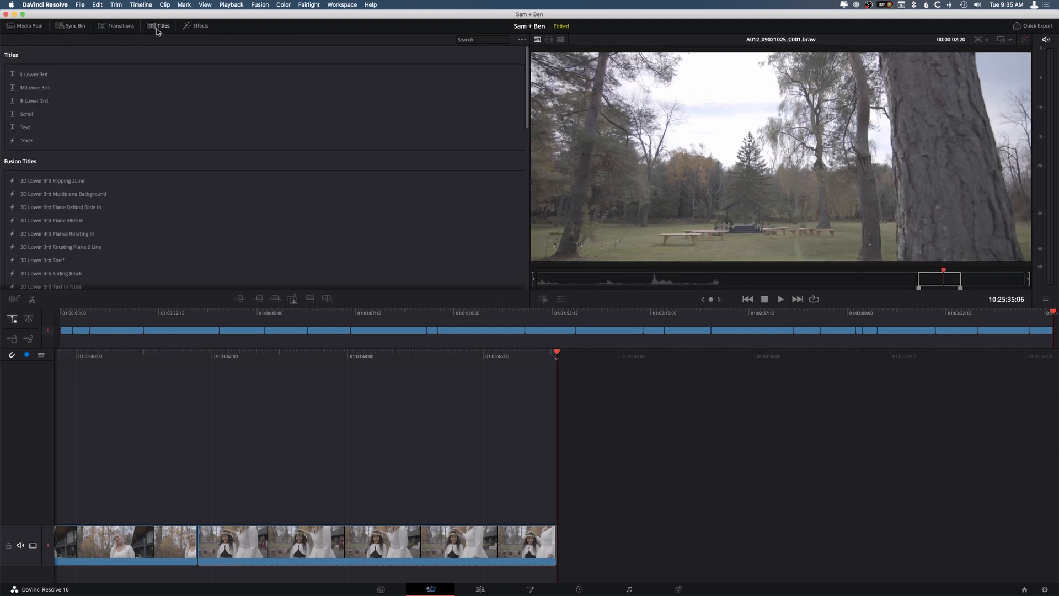
pyautogui.click(188, 26)
pyautogui.scroll(-10, 171, 102)
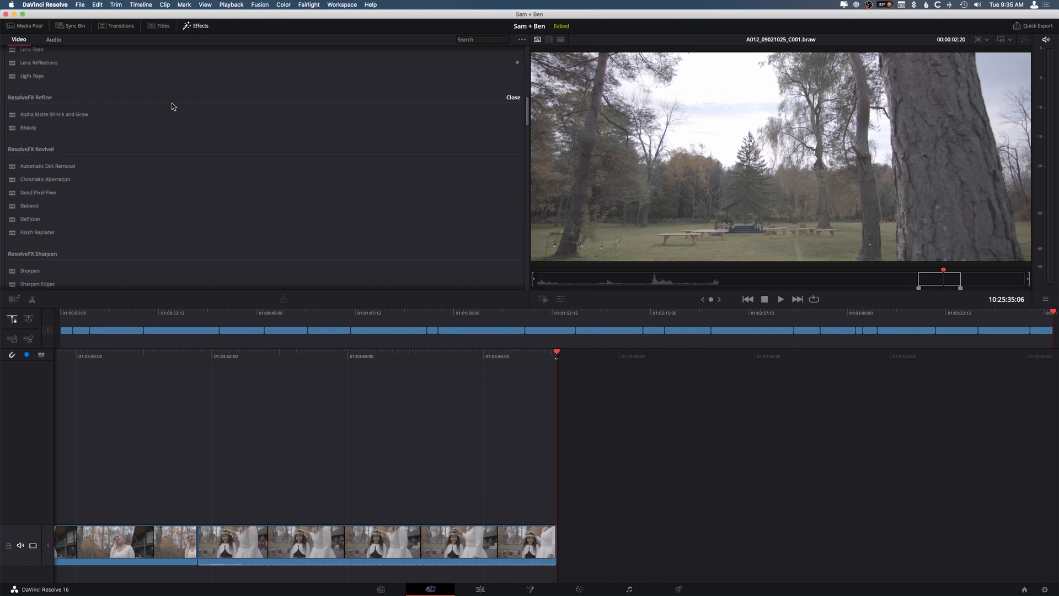
pyautogui.scroll(10, 171, 104)
pyautogui.click(38, 28)
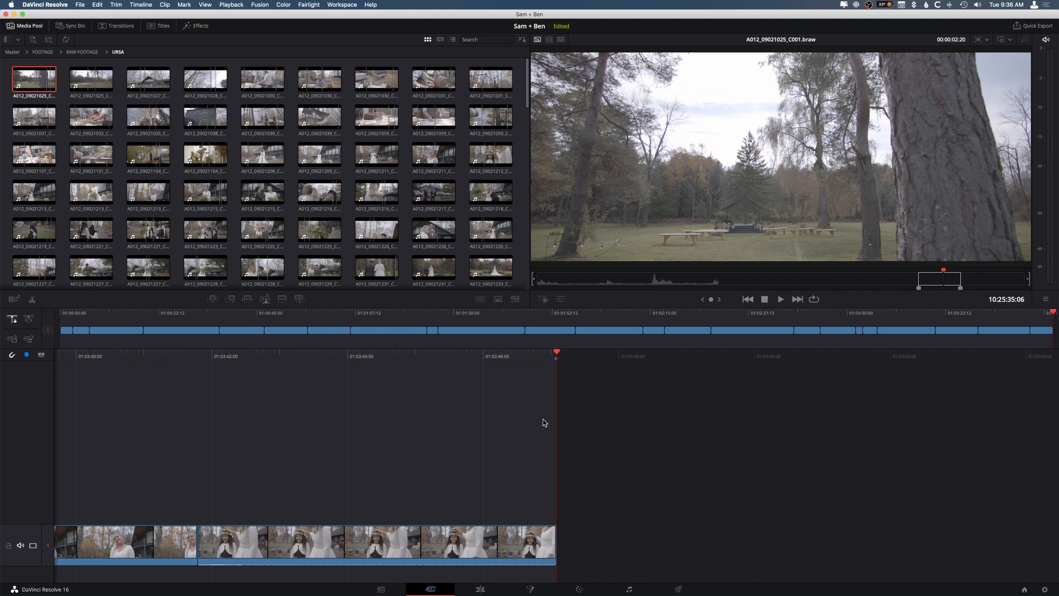
# - Mute the timeline track and preview the opening of the FULL RAW EDIT timeline, returning the playhead to its start
pyautogui.moveTo(324, 324); pyautogui.dragTo(59, 319)
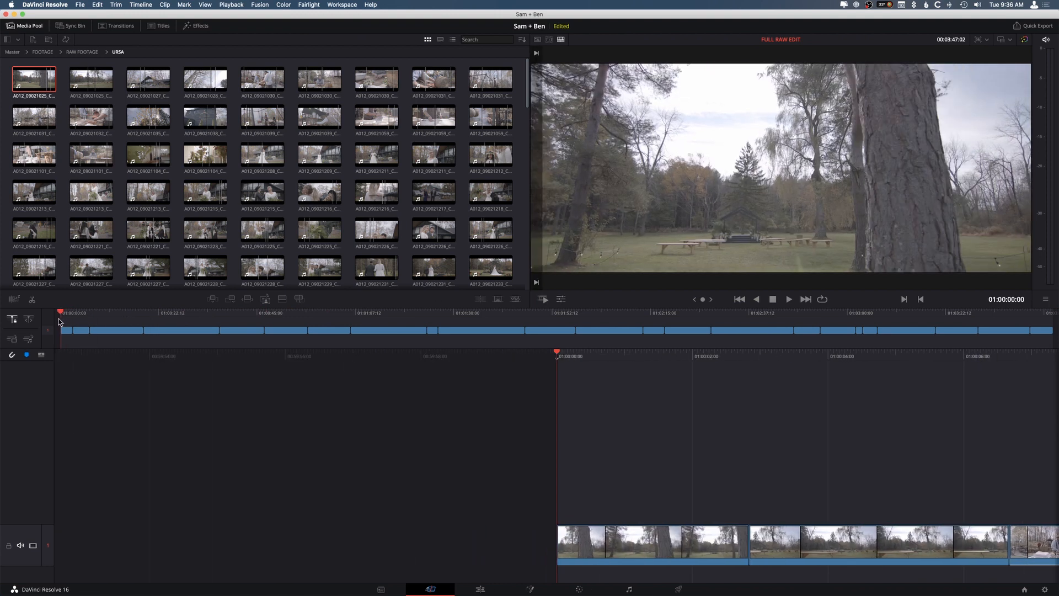
pyautogui.click(21, 544)
pyautogui.press('space')
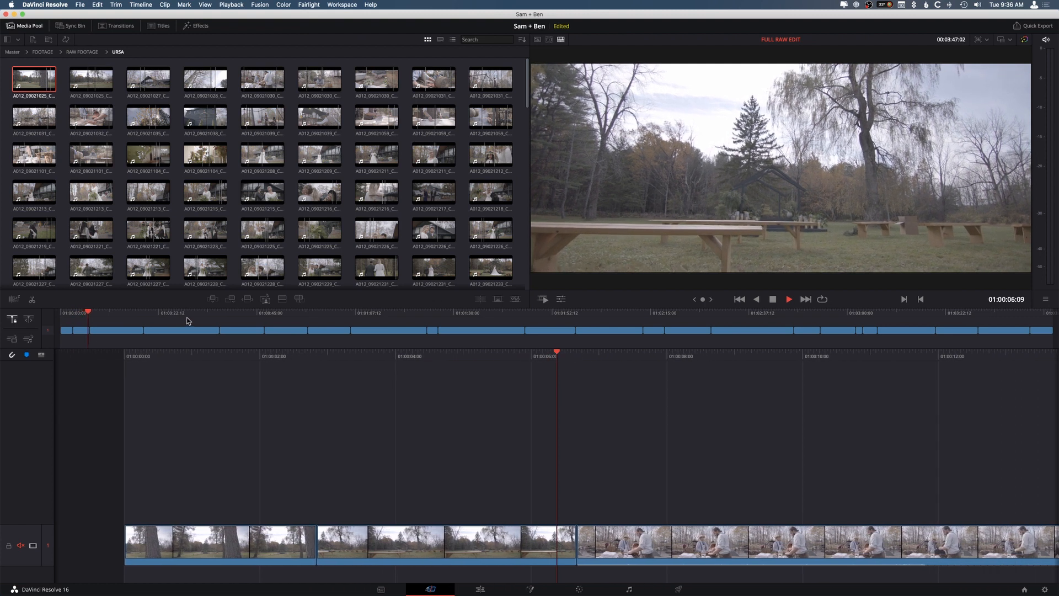
pyautogui.press('space')
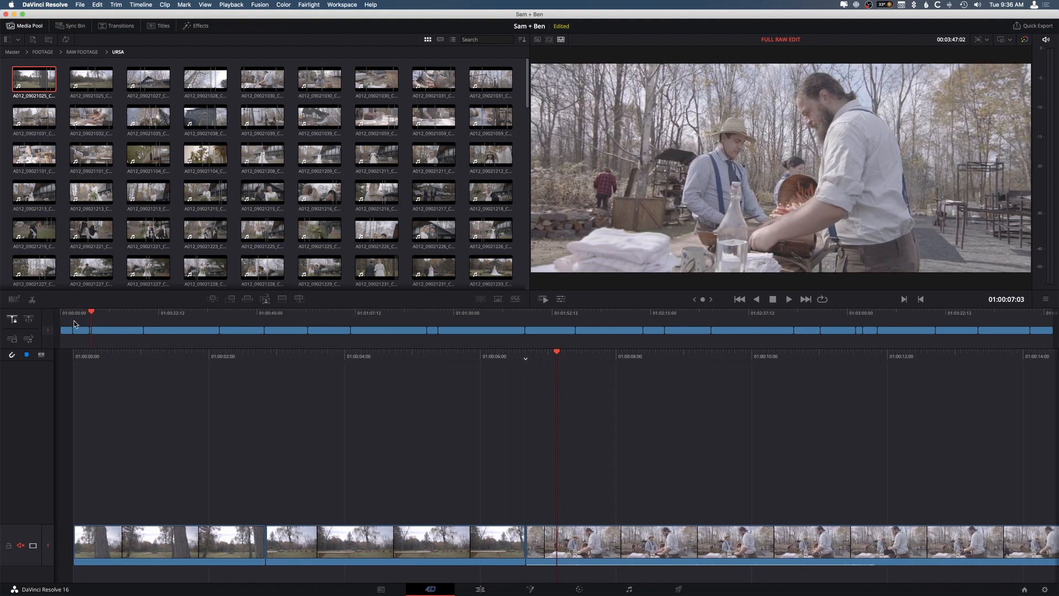
pyautogui.moveTo(74, 316); pyautogui.dragTo(156, 318)
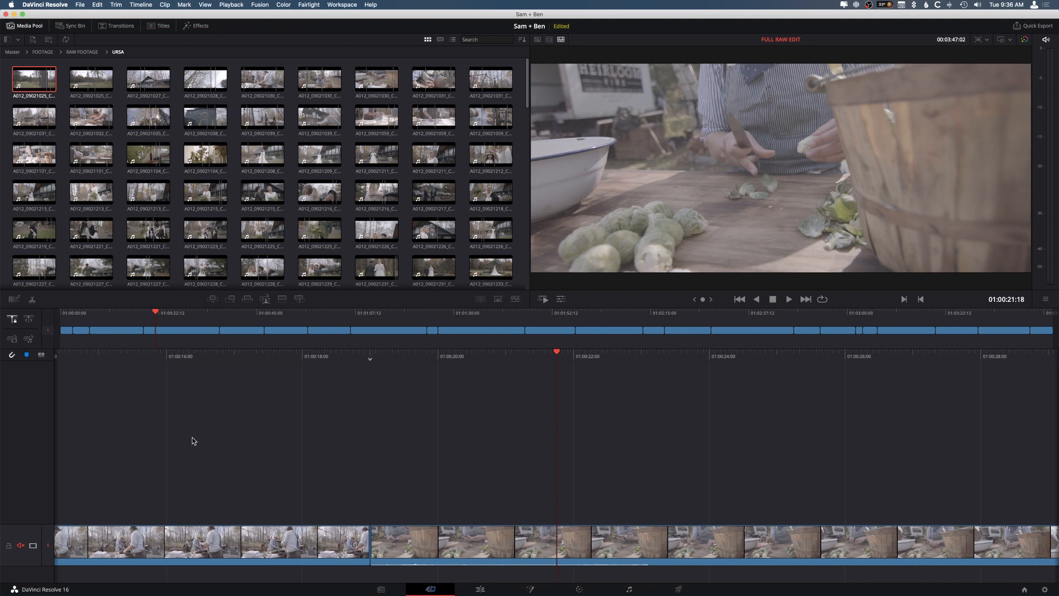
pyautogui.moveTo(156, 313); pyautogui.dragTo(29, 313)
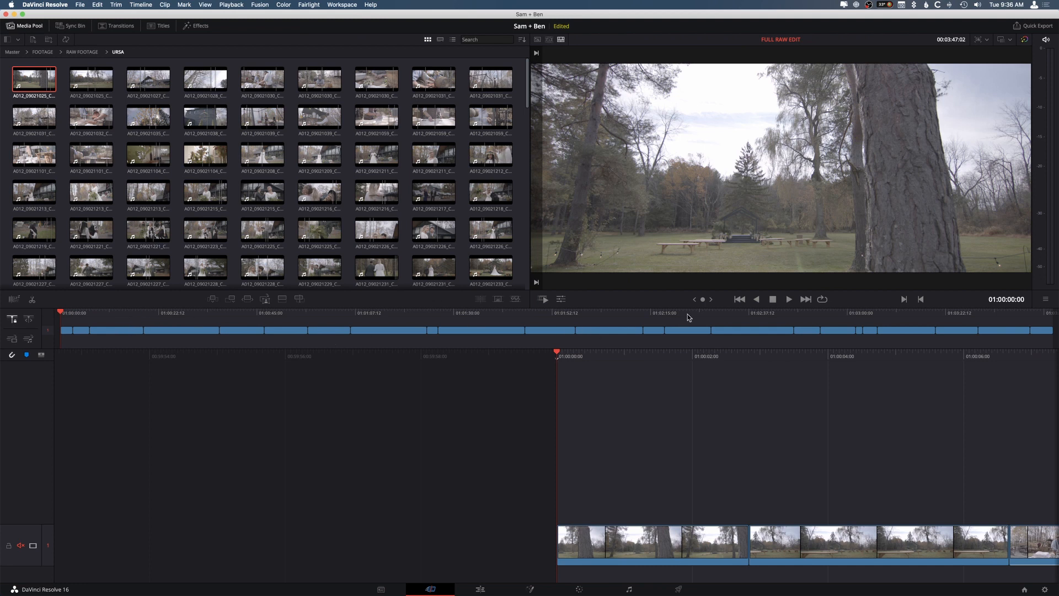
# - Review the timeline's cuts by jumping through the edit points from its start to its end
pyautogui.press('Down')
pyautogui.press('Down')
pyautogui.press('Down')
pyautogui.press('Down')
pyautogui.press('Down')
pyautogui.press('Down')
pyautogui.press('Down')
pyautogui.press('Down')
pyautogui.press('Down')
pyautogui.press('Down')
pyautogui.press('Down')
pyautogui.press('Down')
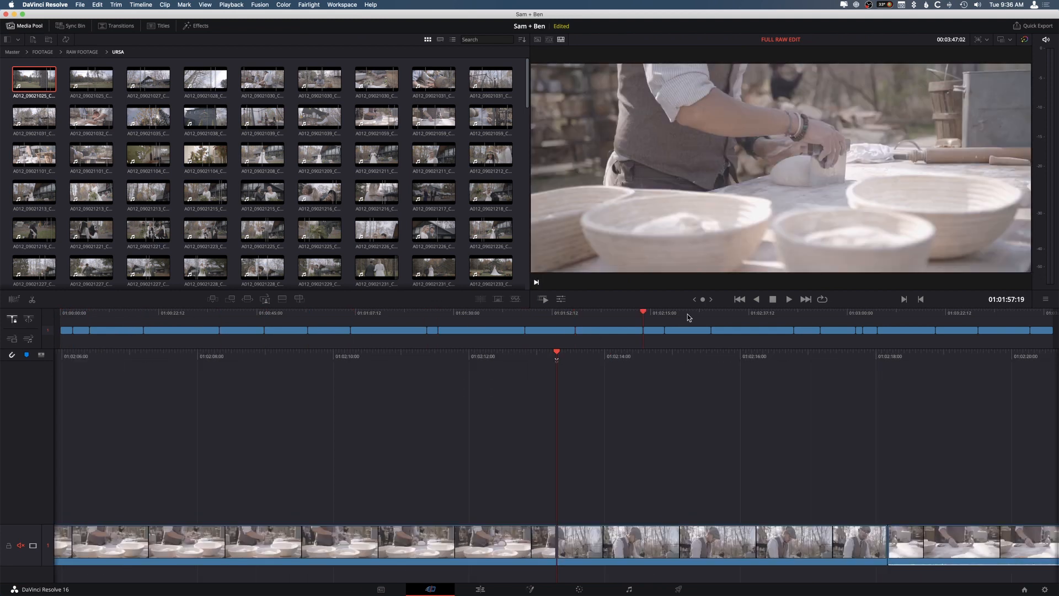
pyautogui.press('Down')
pyautogui.press('Down')
pyautogui.press('Down')
pyautogui.press('Down')
pyautogui.press('Down')
pyautogui.press('Down')
pyautogui.press('Down')
pyautogui.press('Down')
pyautogui.press('Down')
pyautogui.press('Down')
pyautogui.press('Down')
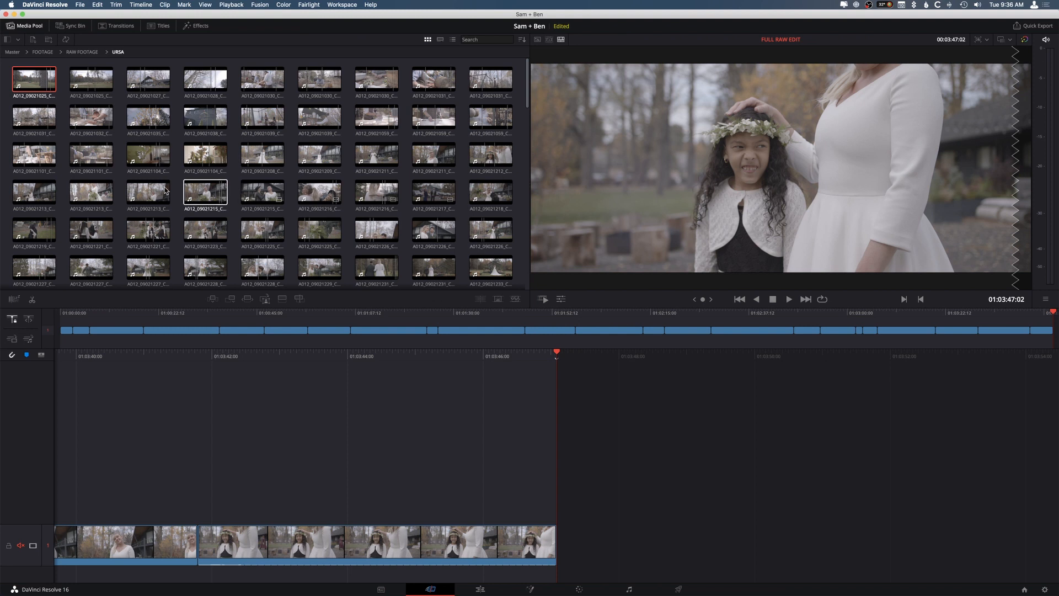
# - Open the clip A012_09021213_C028.braw in the source viewer and scrub through its footage
pyautogui.doubleClick(36, 193)
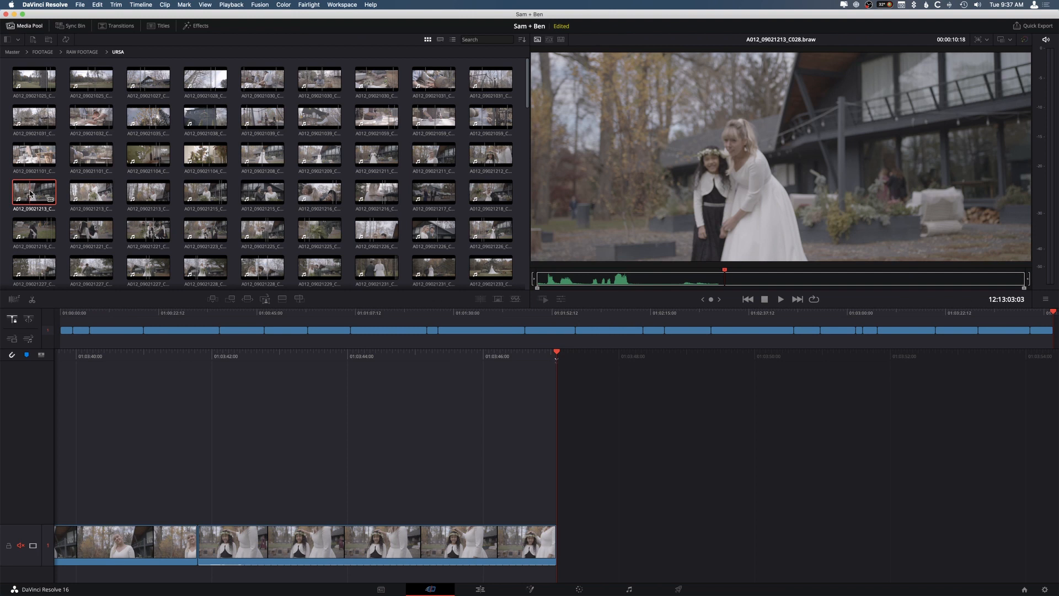
pyautogui.click(763, 281)
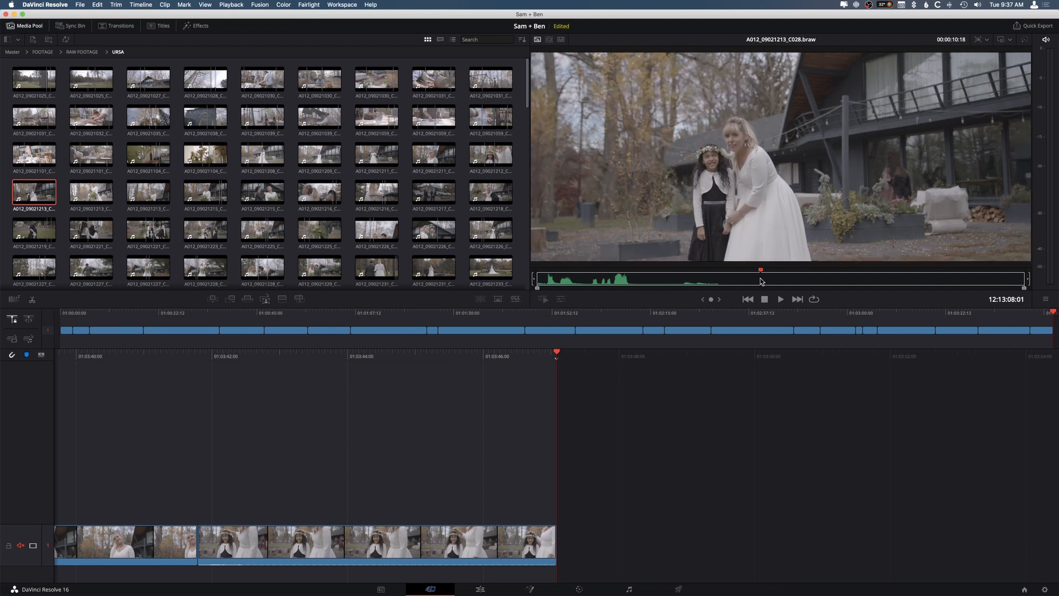
pyautogui.click(795, 283)
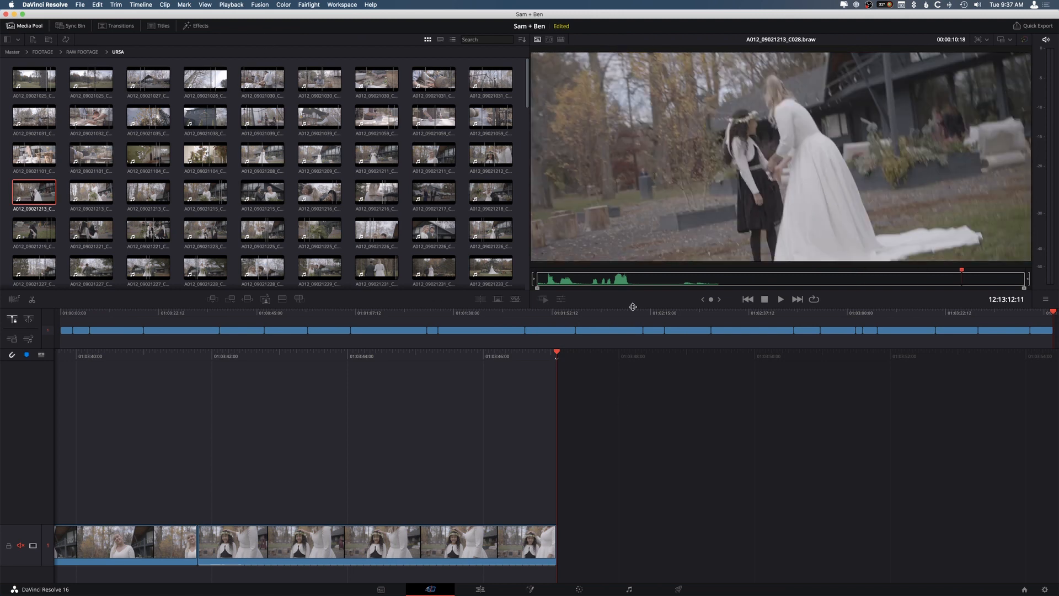
pyautogui.click(647, 283)
pyautogui.click(688, 283)
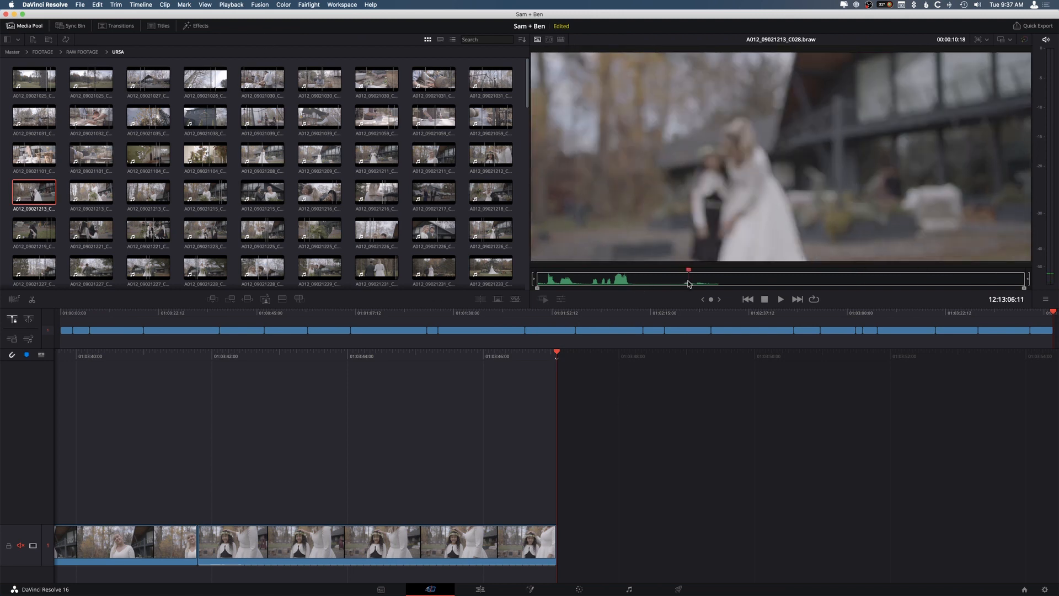
pyautogui.click(600, 283)
pyautogui.click(701, 281)
pyautogui.click(741, 283)
pyautogui.click(769, 281)
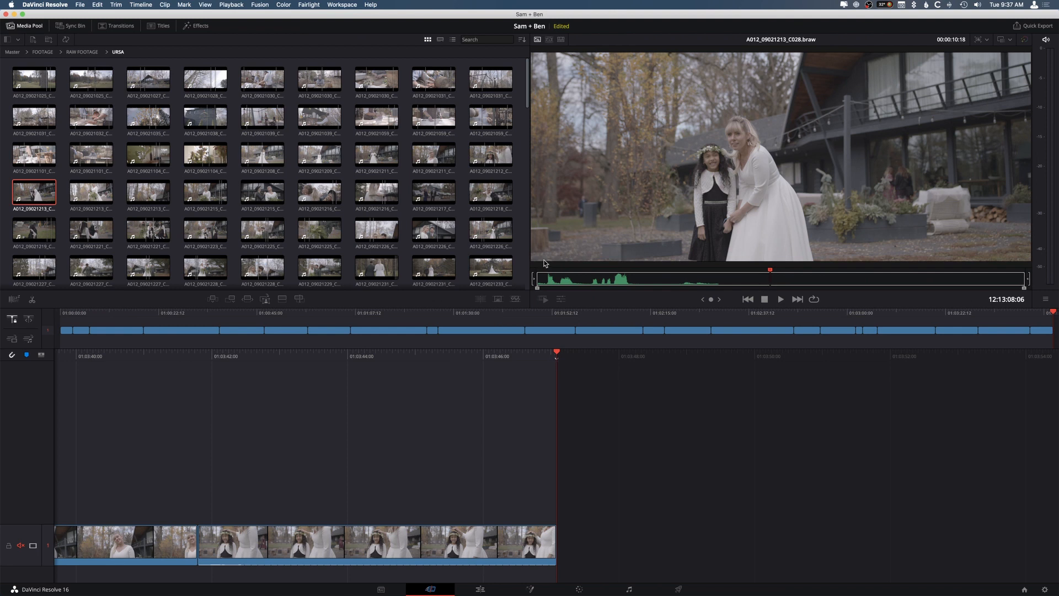
pyautogui.doubleClick(48, 191)
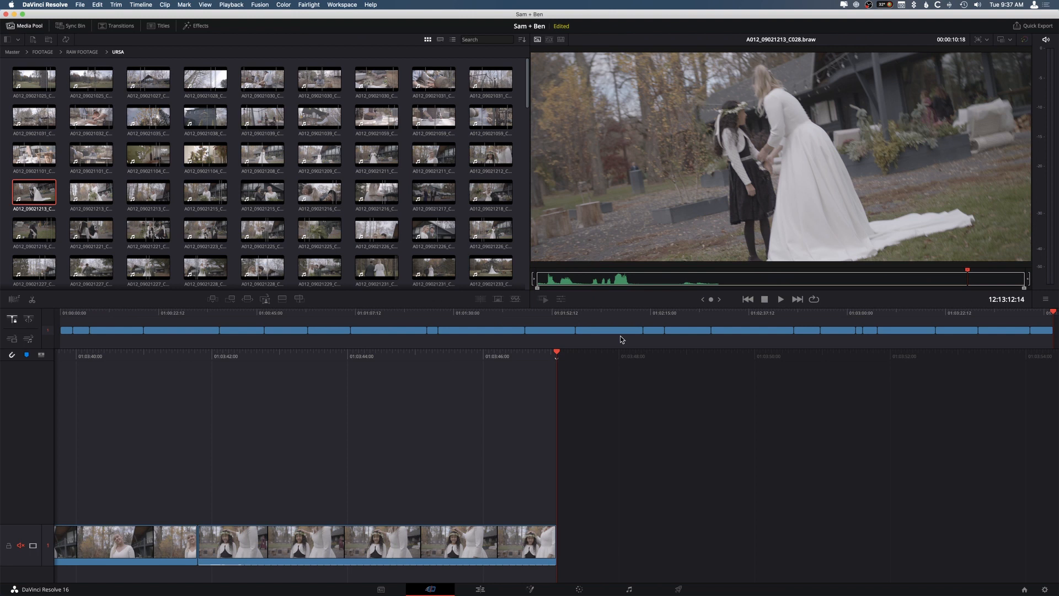
pyautogui.click(30, 4)
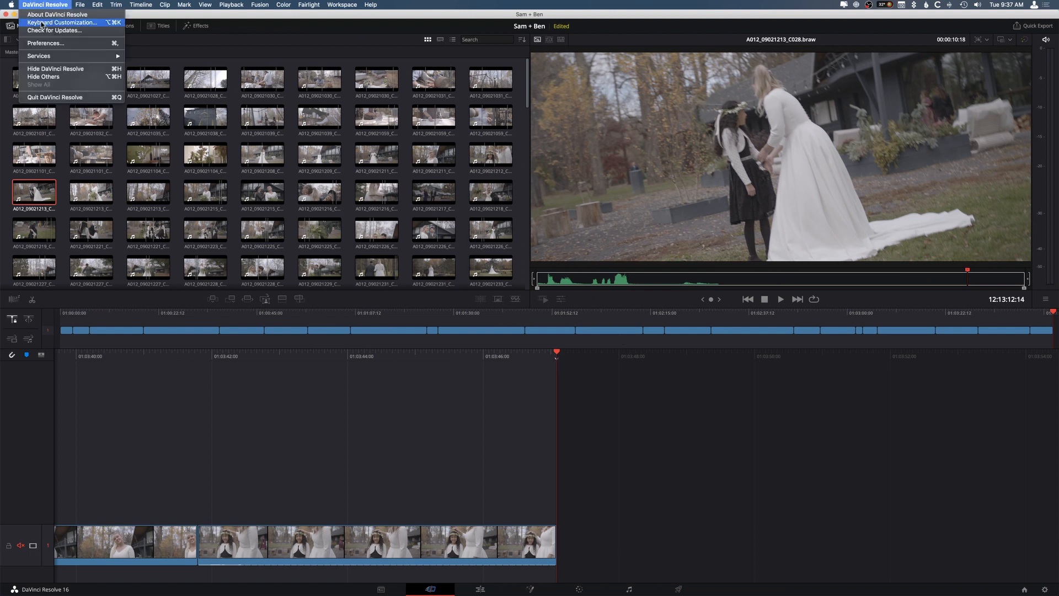
pyautogui.click(263, 16)
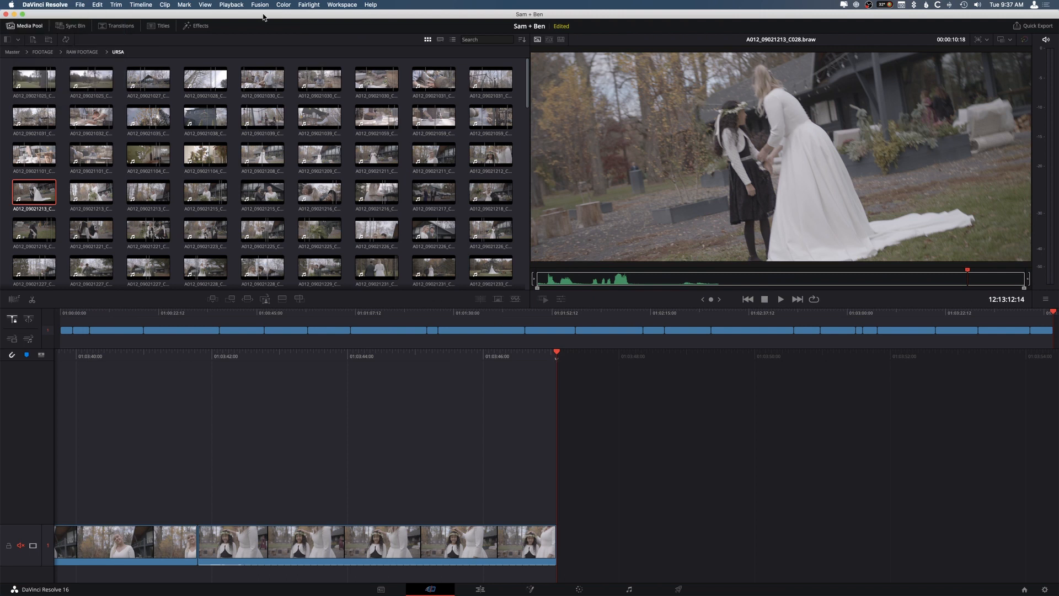
# - Mark a 00:00:02:10 range ending at 12:13:10:16 in clip A012_09021213_C028.braw and insert it at the end of the timeline
pyautogui.click(46, 192)
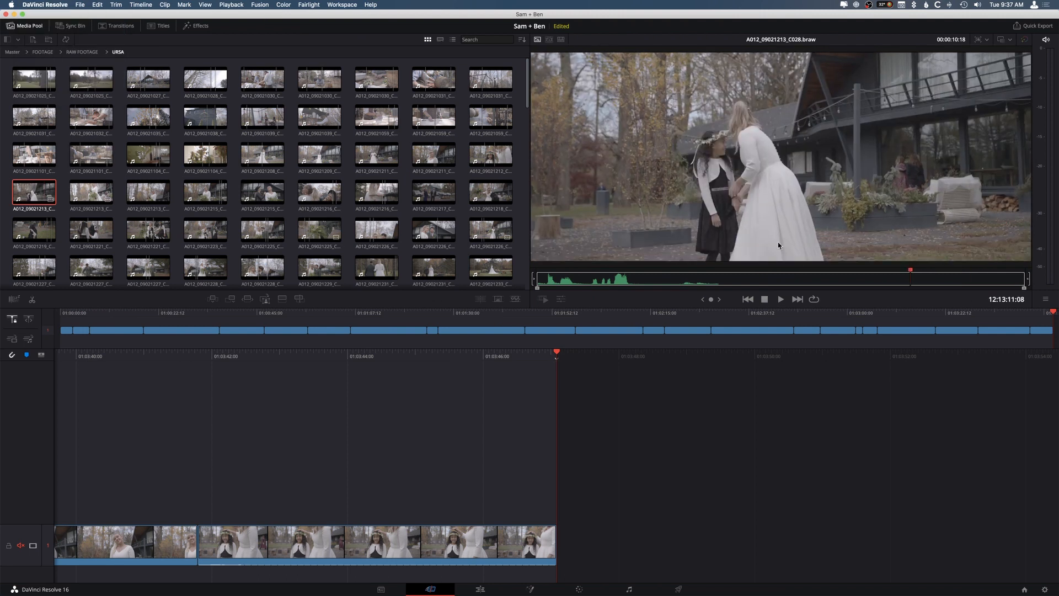
pyautogui.click(585, 281)
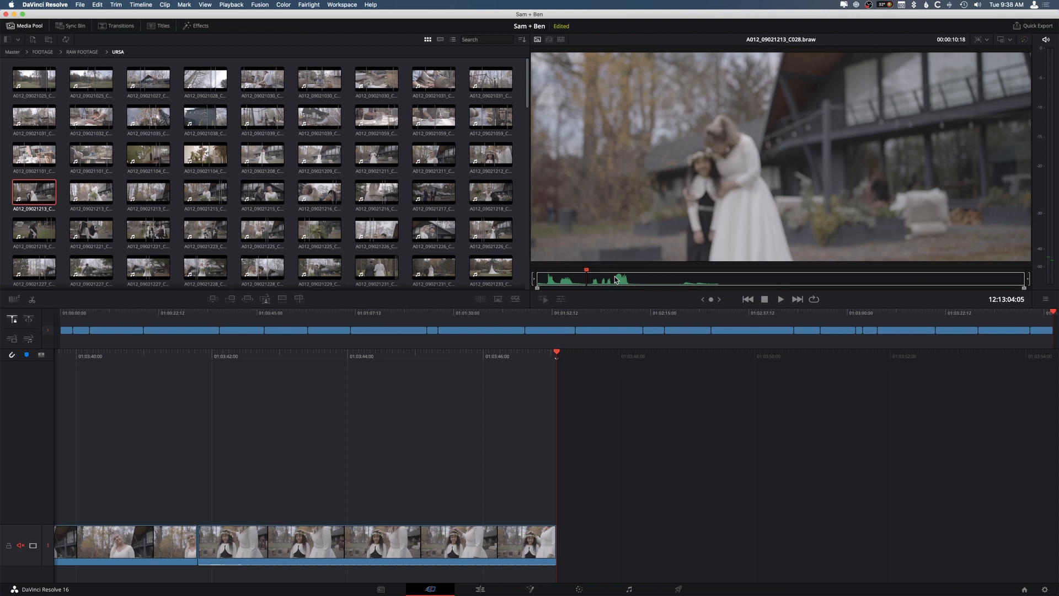
pyautogui.press('space')
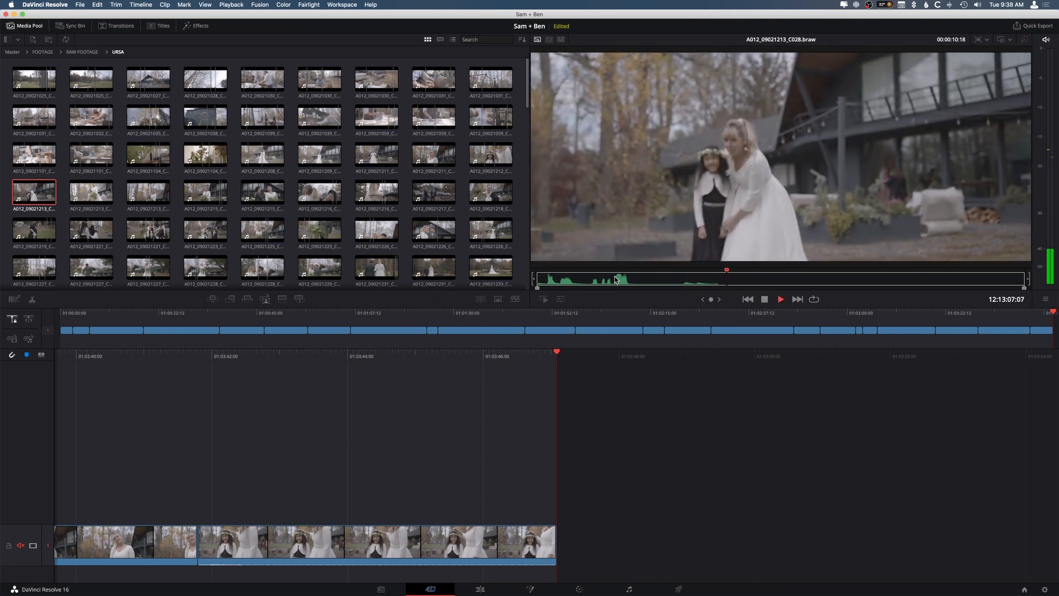
pyautogui.press('i')
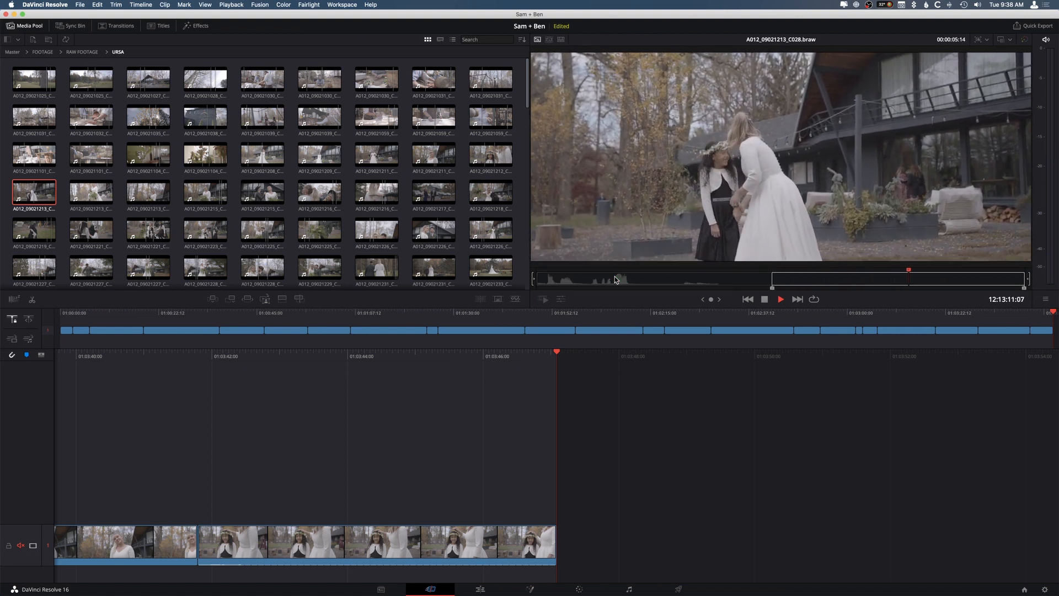
pyautogui.press('j')
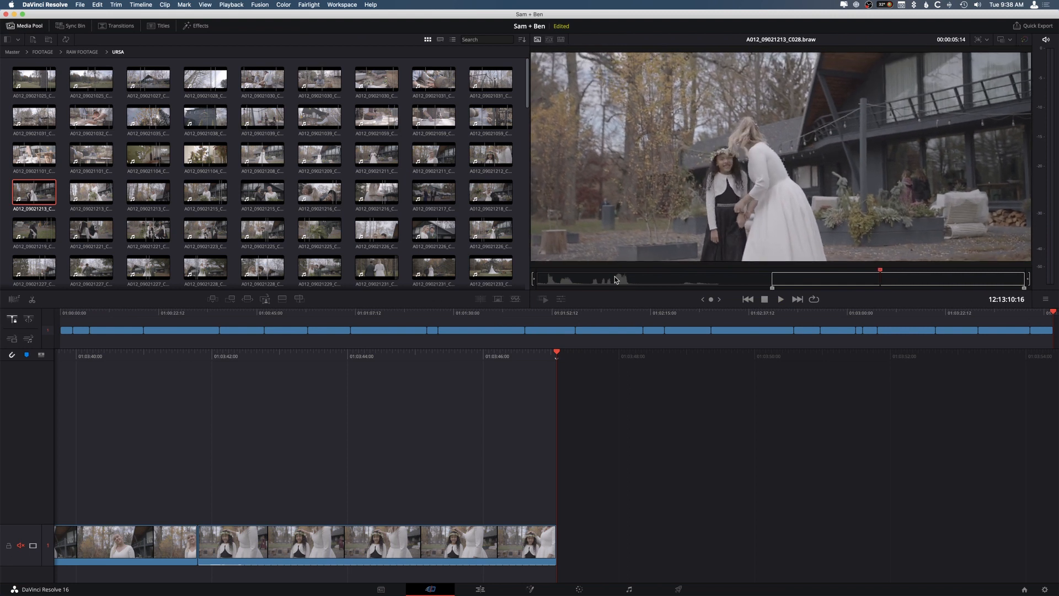
pyautogui.press('o')
pyautogui.press('F9')
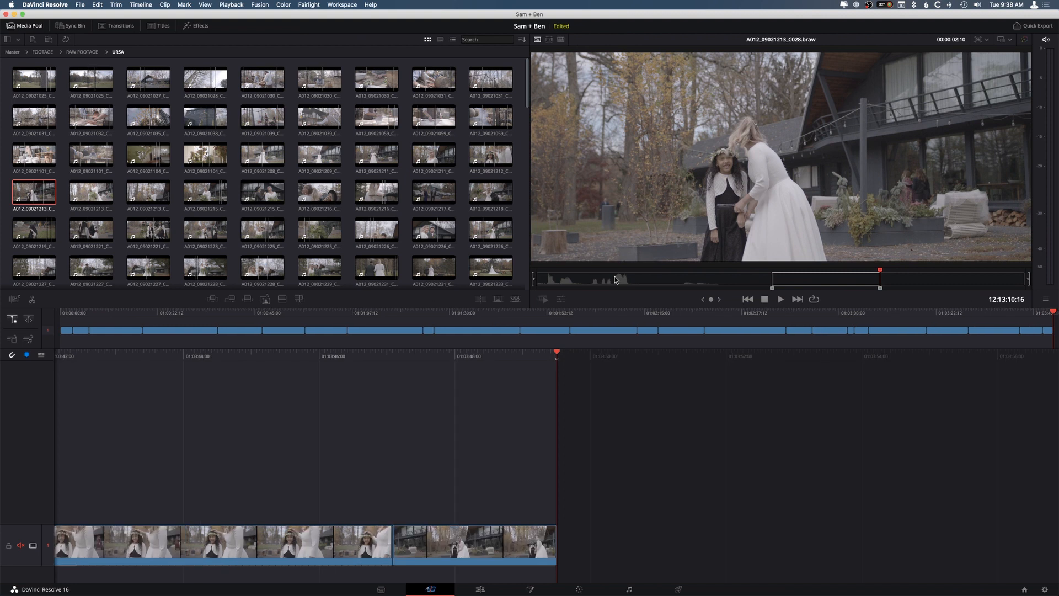
pyautogui.press('Home')
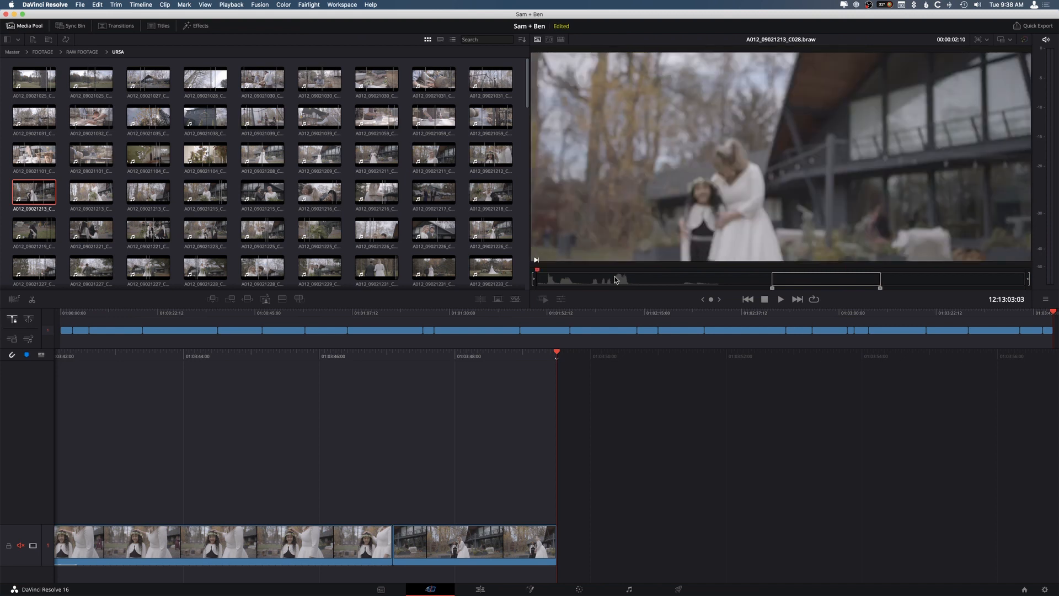
# - Open the clip A012_09021213_C029.braw in the source viewer and switch the viewer to the Source Tape of the URSA bin
pyautogui.click(96, 190)
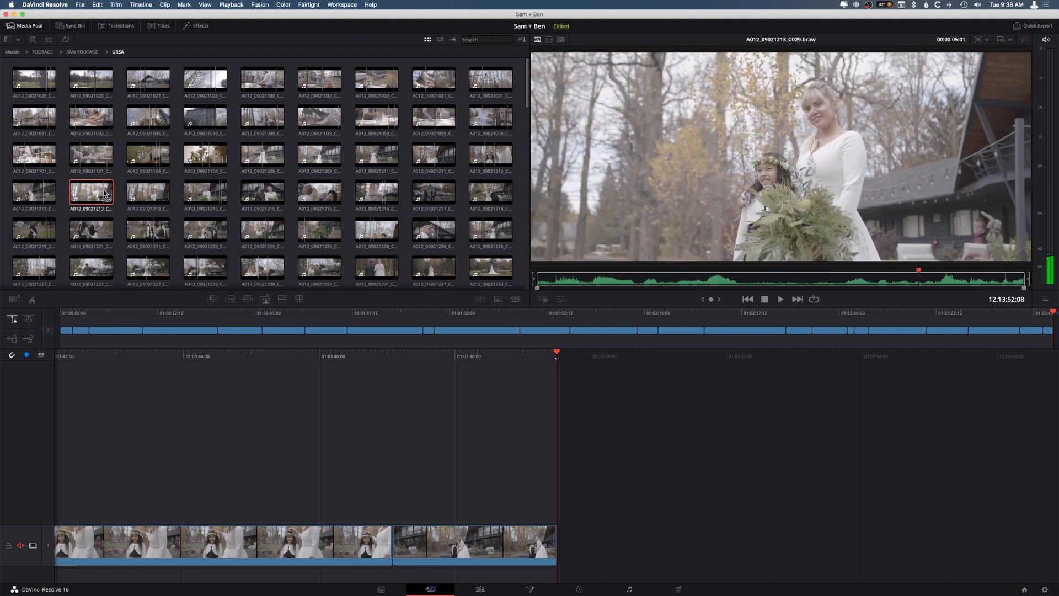
pyautogui.scroll(-1, 106, 193)
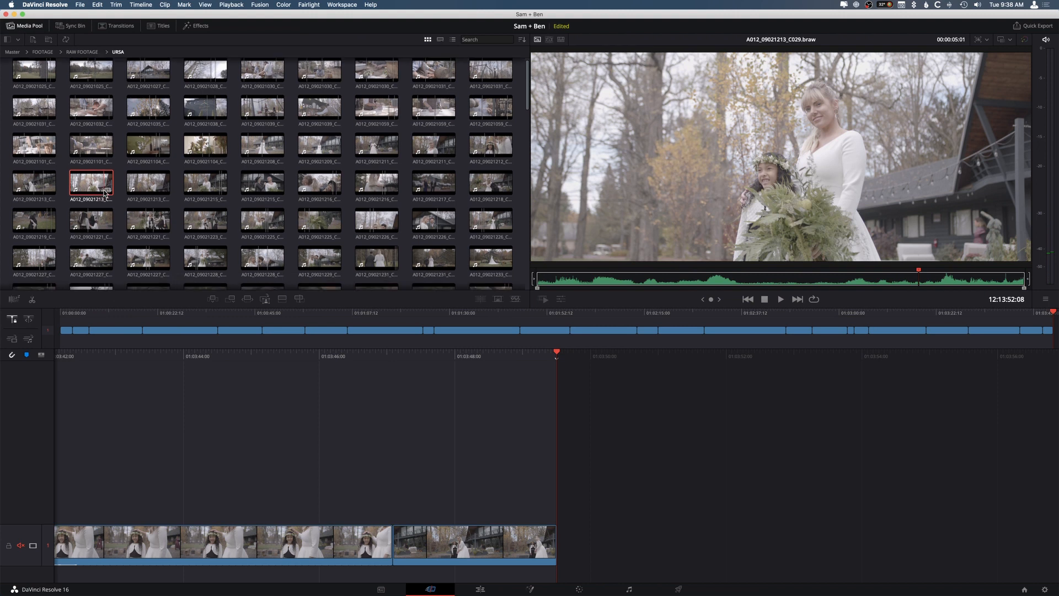
pyautogui.scroll(1, 106, 193)
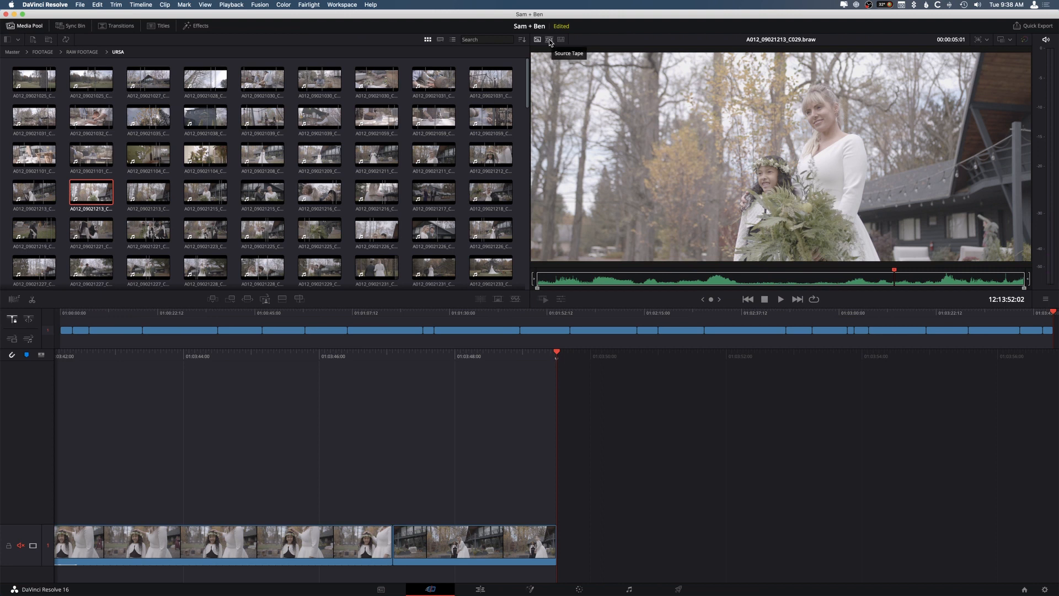
pyautogui.click(549, 40)
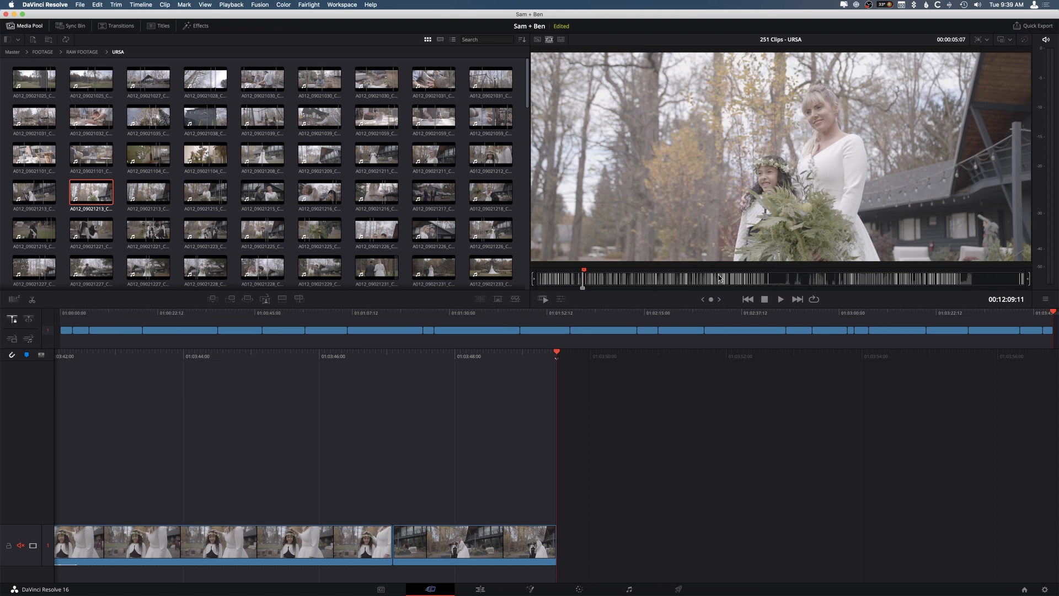
# - Play the source tape, mark a 00:00:18:19 range ending at 00:12:34:11, and insert it at the end of the timeline
pyautogui.press('space')
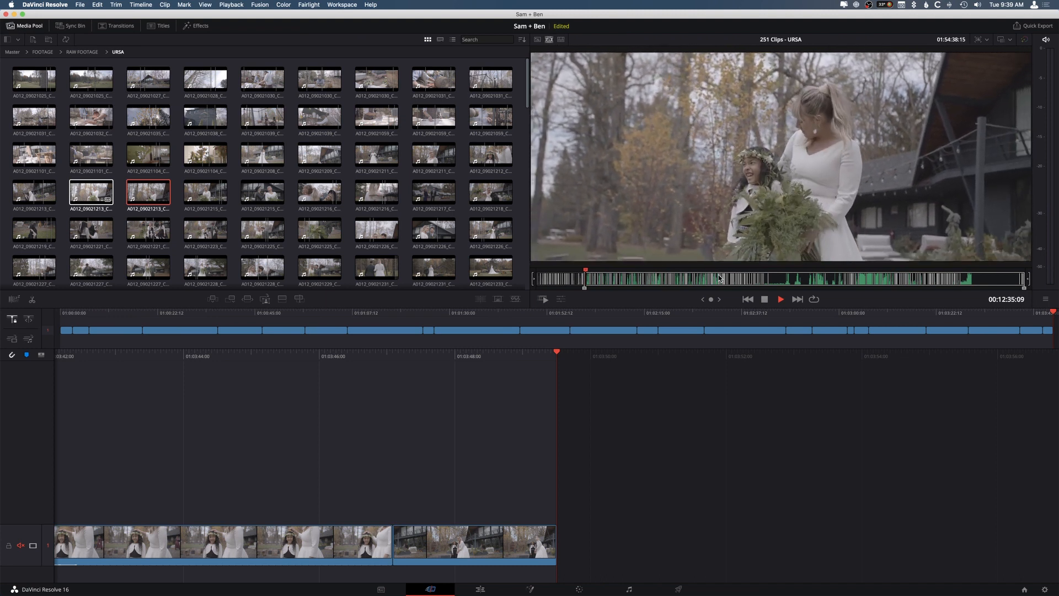
pyautogui.press('space')
pyautogui.press('j')
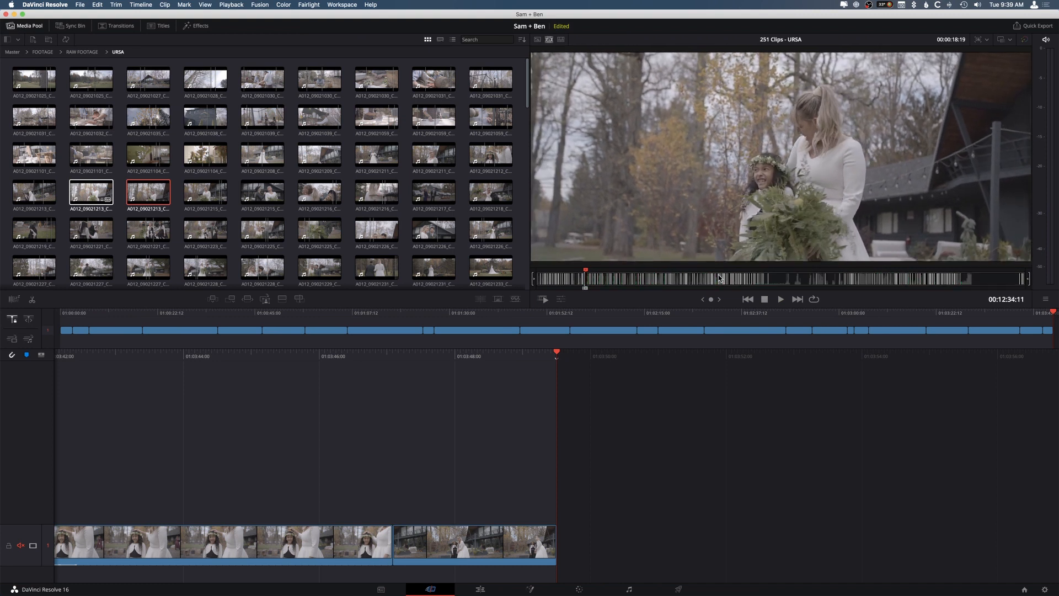
pyautogui.hotkey('shift', 'F12')
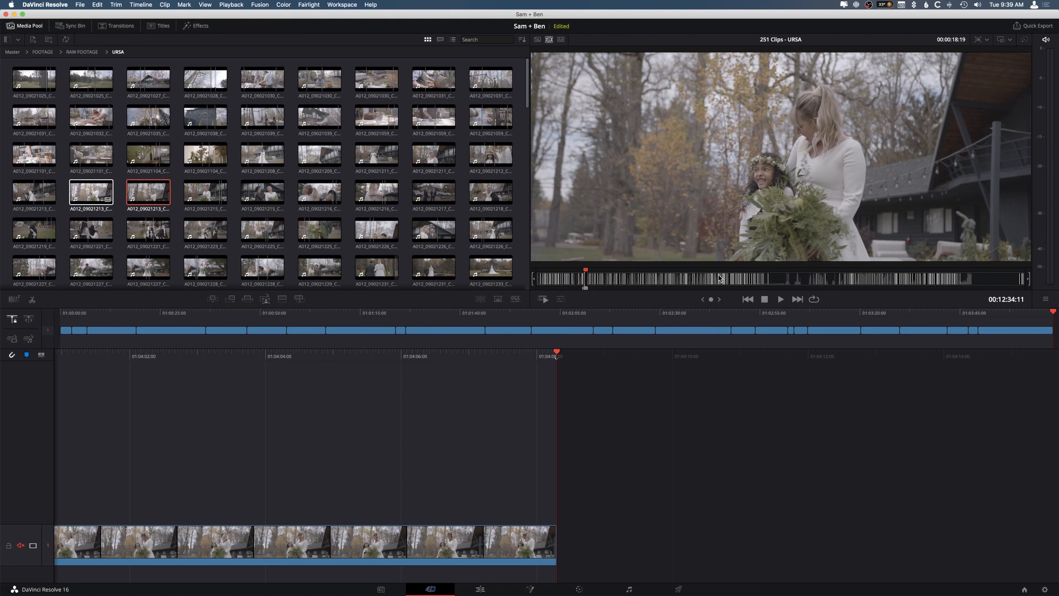
# - Jump back and forth between neighbouring clips in the source tape and preview the bride and flower girl shot
pyautogui.press('Right')
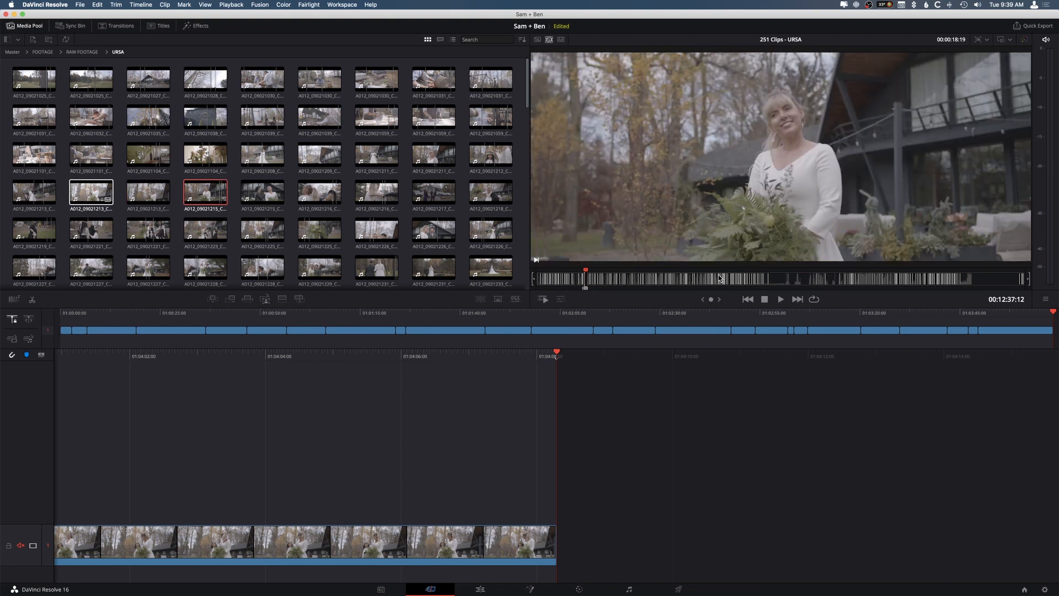
pyautogui.press('Left')
pyautogui.press('Left')
pyautogui.press('Right')
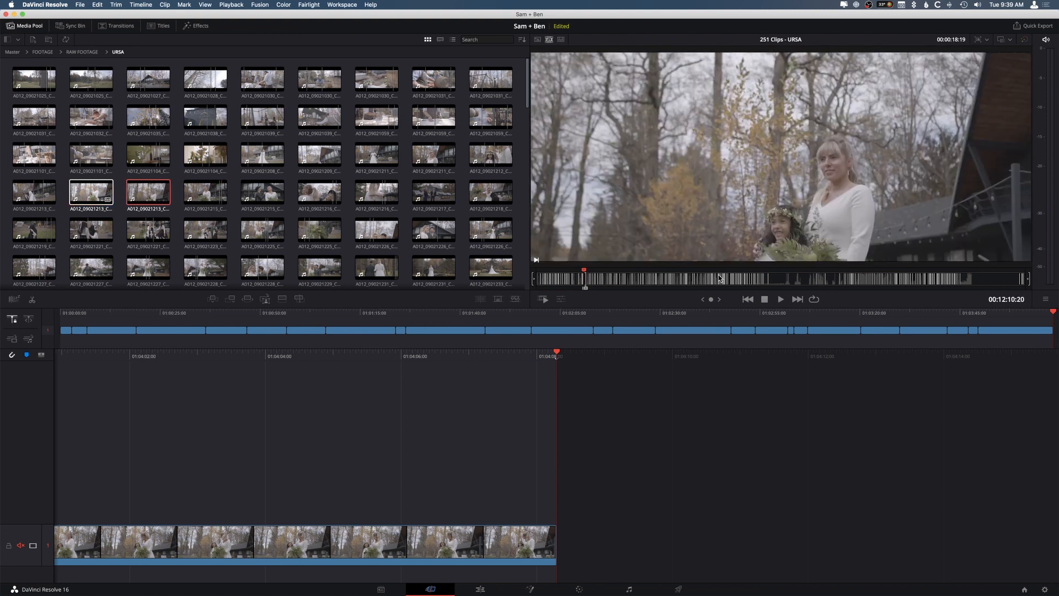
pyautogui.press('Right')
pyautogui.press('Left')
pyautogui.press('Right')
pyautogui.press('Left')
pyautogui.press('Right')
pyautogui.press('Left')
pyautogui.press('space')
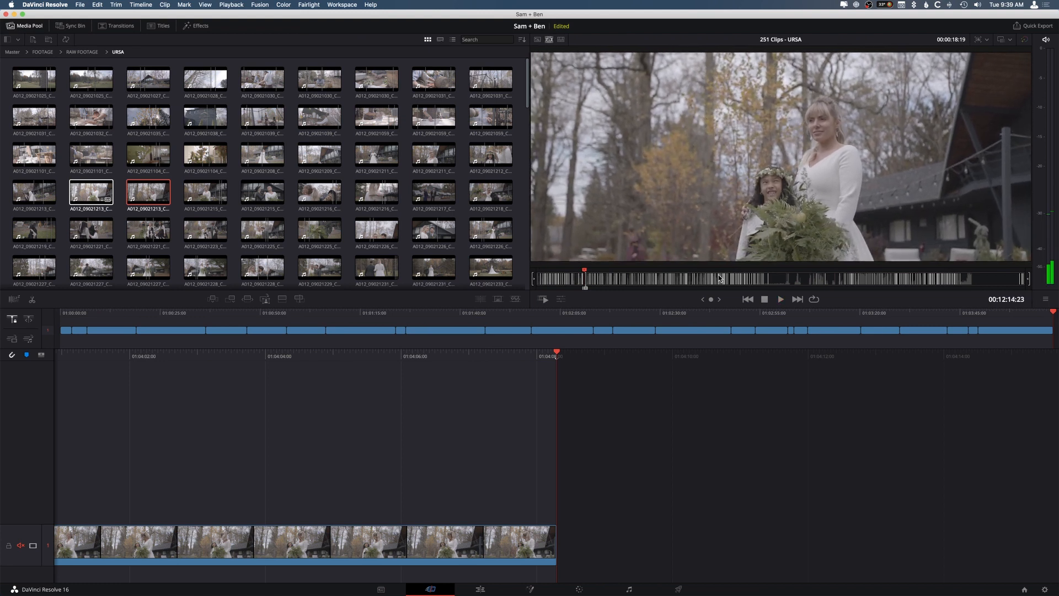
# - Go to the following clip in the source tape, mark a 00:00:05:20 range ending at 00:12:50:19, and insert it at the end of the timeline
pyautogui.press('Right')
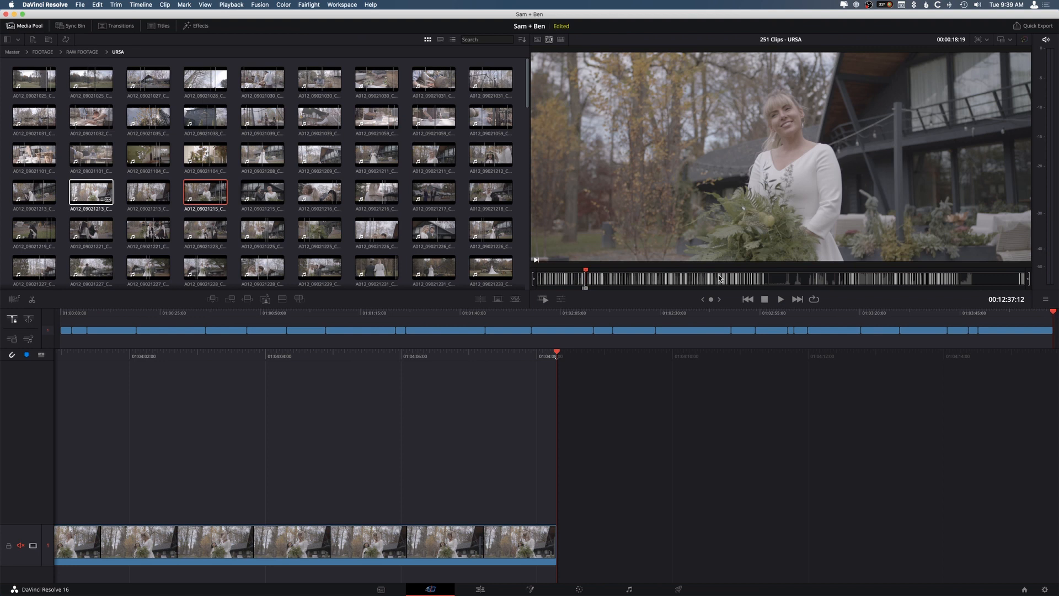
pyautogui.press('space')
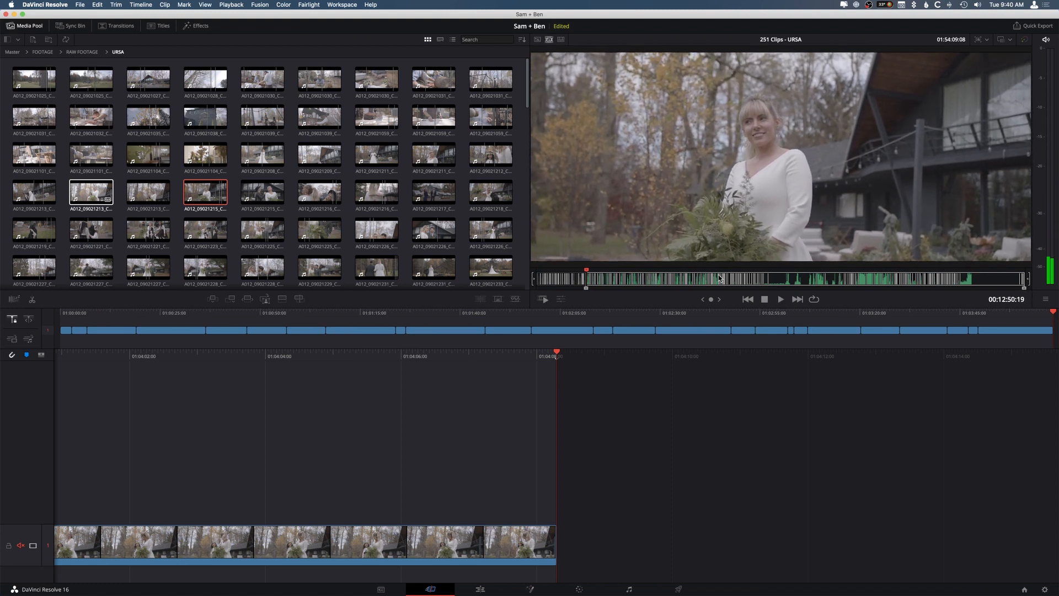
pyautogui.hotkey('shift', 'F12')
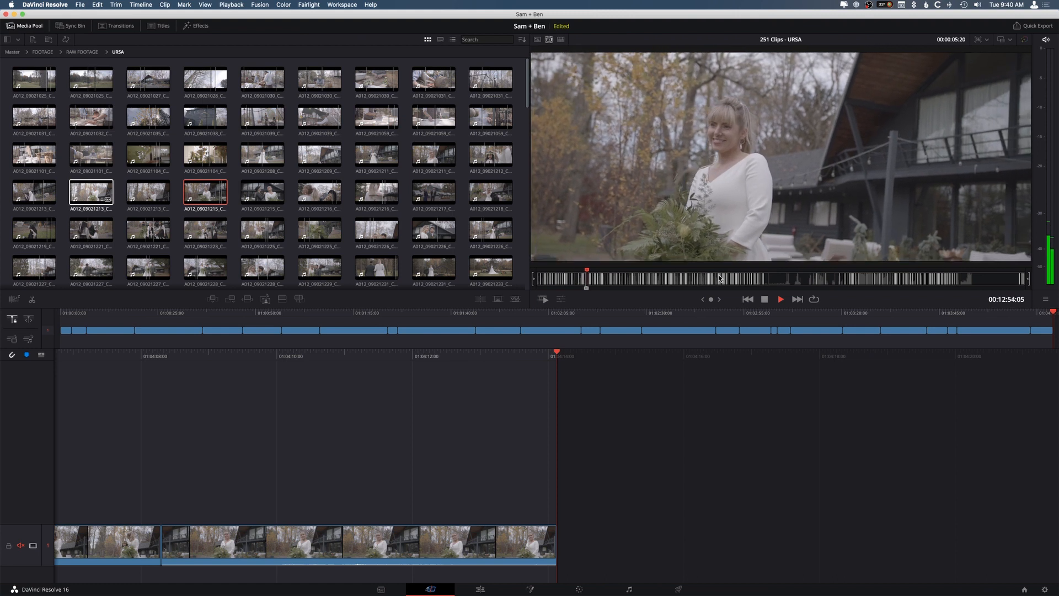
# - Mark a 00:00:05:18 range ending at 00:13:00:02 in the source tape and insert it at the end of the timeline
pyautogui.press('space')
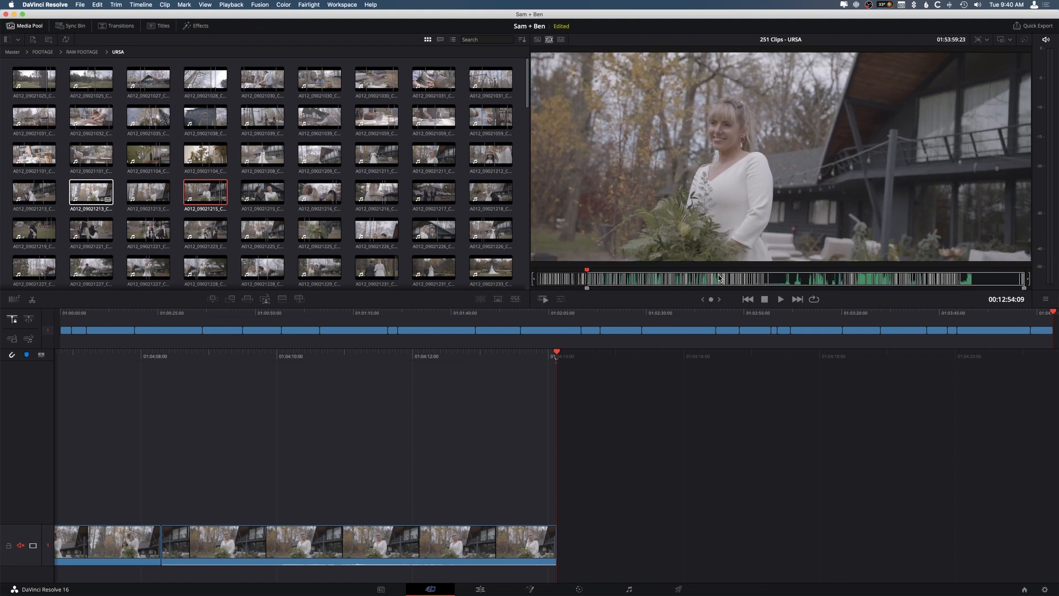
pyautogui.press('space')
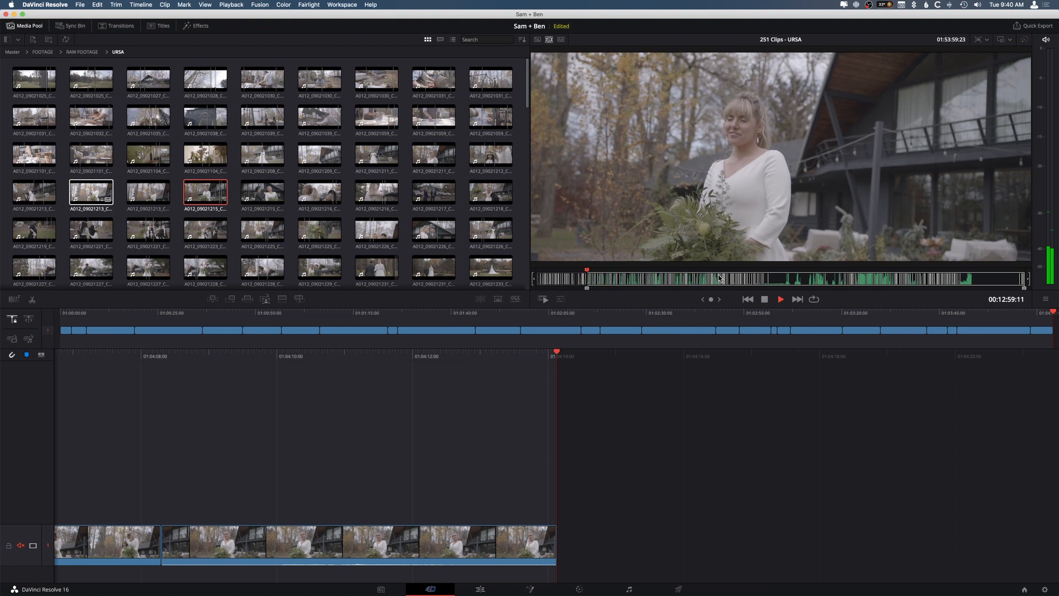
pyautogui.press('space')
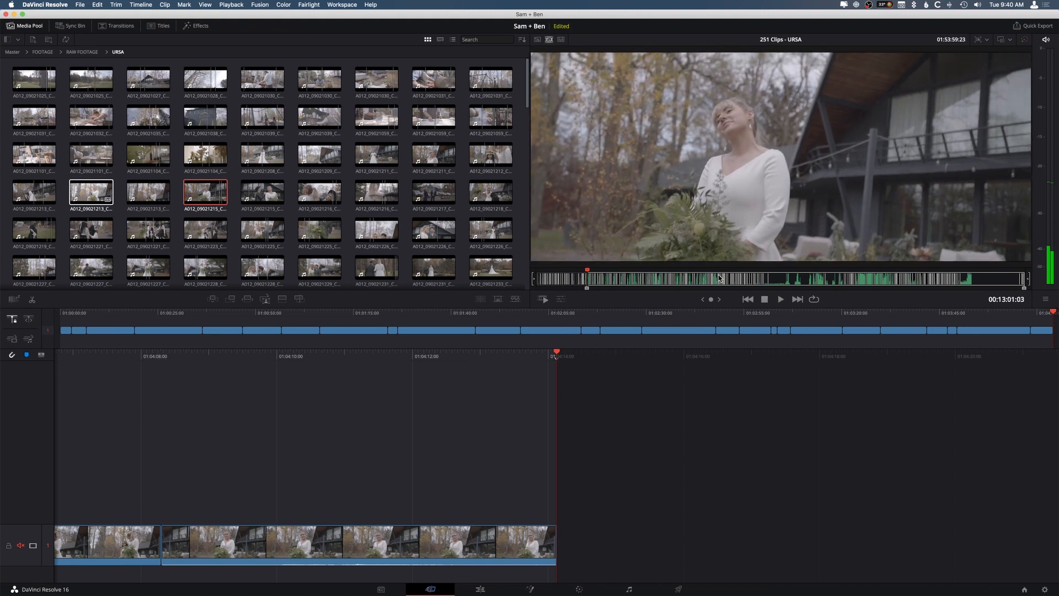
pyautogui.press('j')
pyautogui.press('k')
pyautogui.press('o')
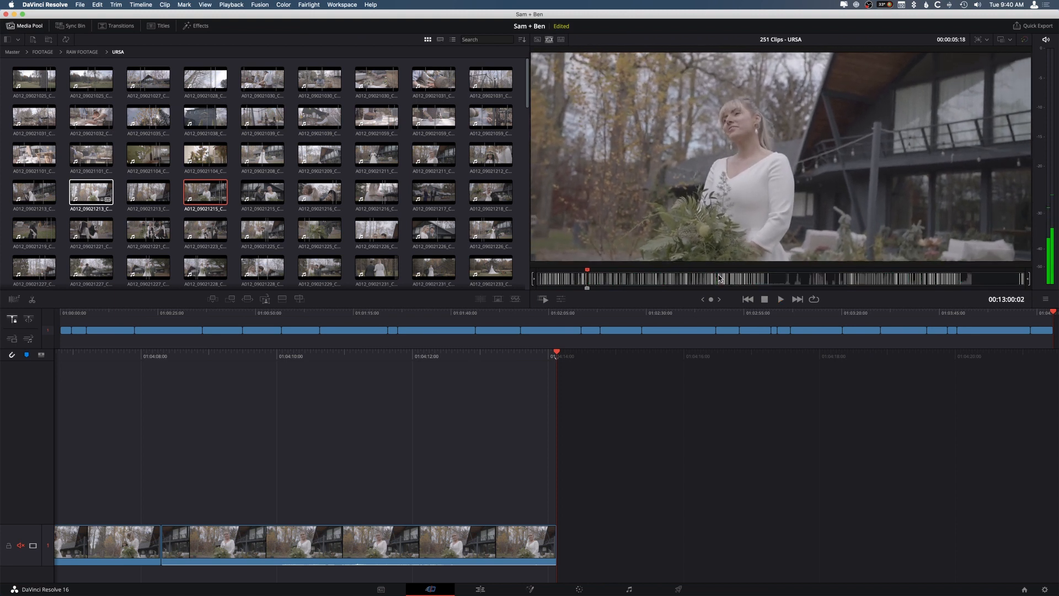
pyautogui.hotkey('shift', 'F12')
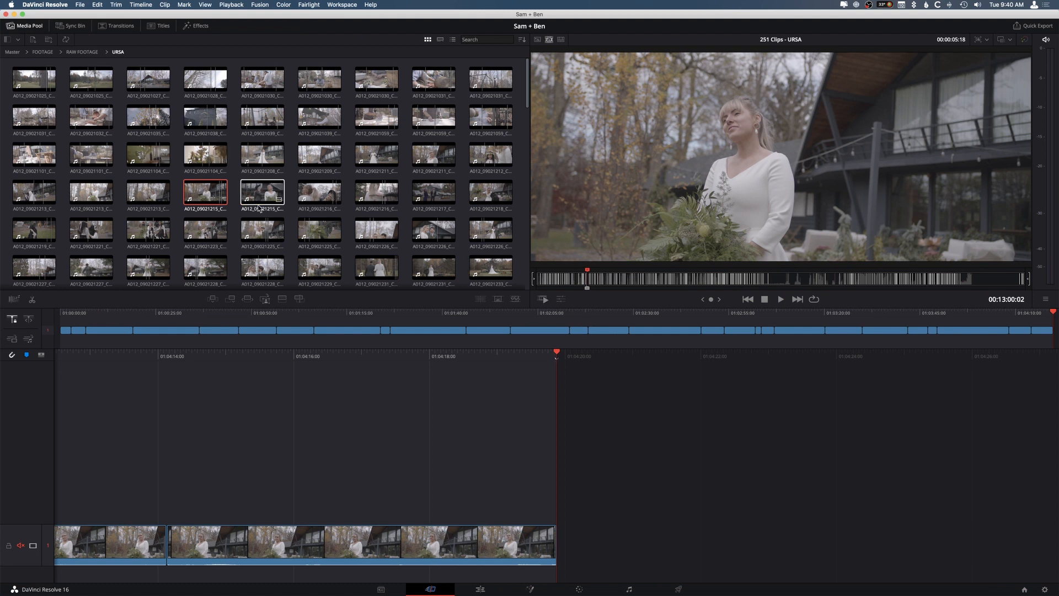
# - Browse the URSA clips by stepping through the source tape from clip to clip, stopping at the shot starting at 00:13:36:06
pyautogui.scroll(-1, 259, 207)
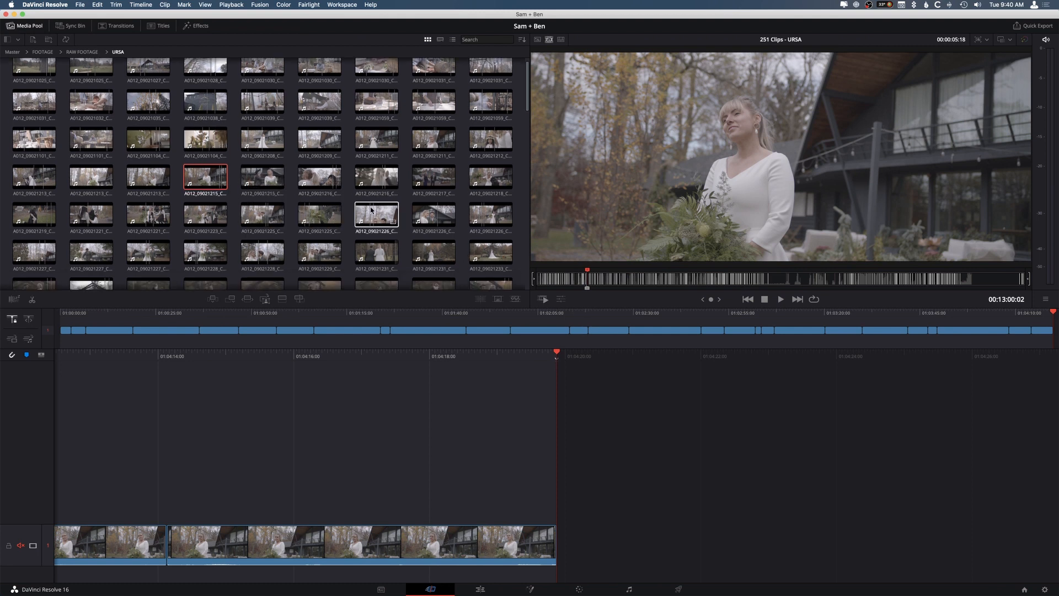
pyautogui.press('Down')
pyautogui.press('Up')
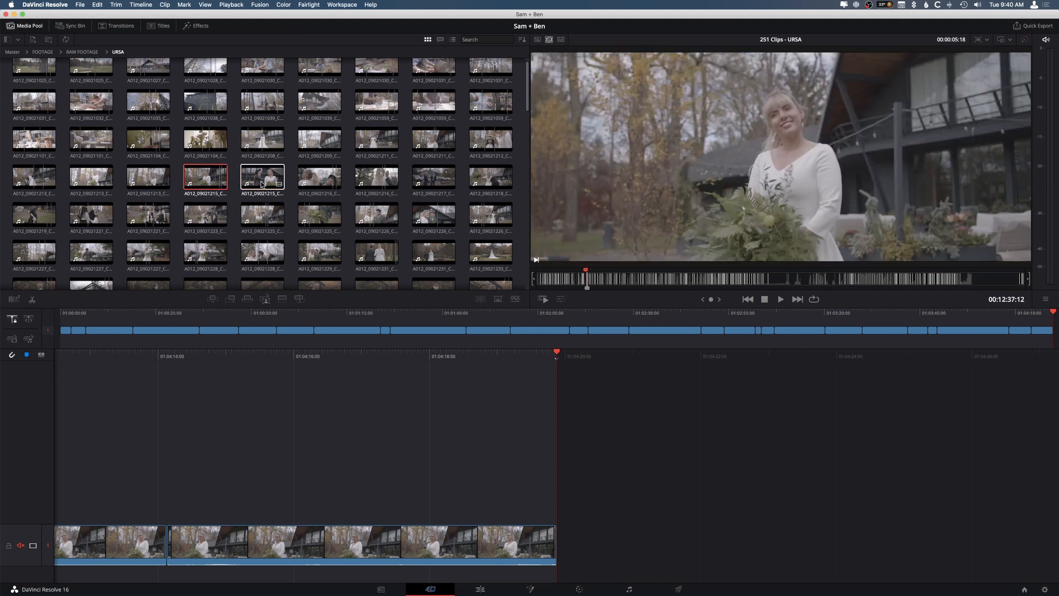
pyautogui.press('Up')
pyautogui.press('Down')
pyautogui.press('Down')
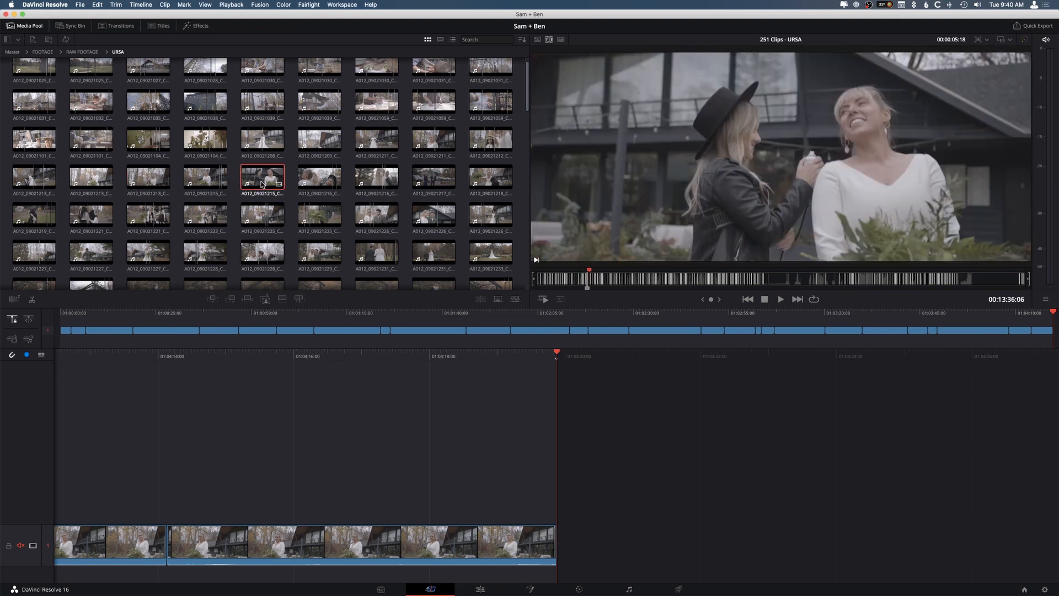
pyautogui.press('Up')
pyautogui.press('Down')
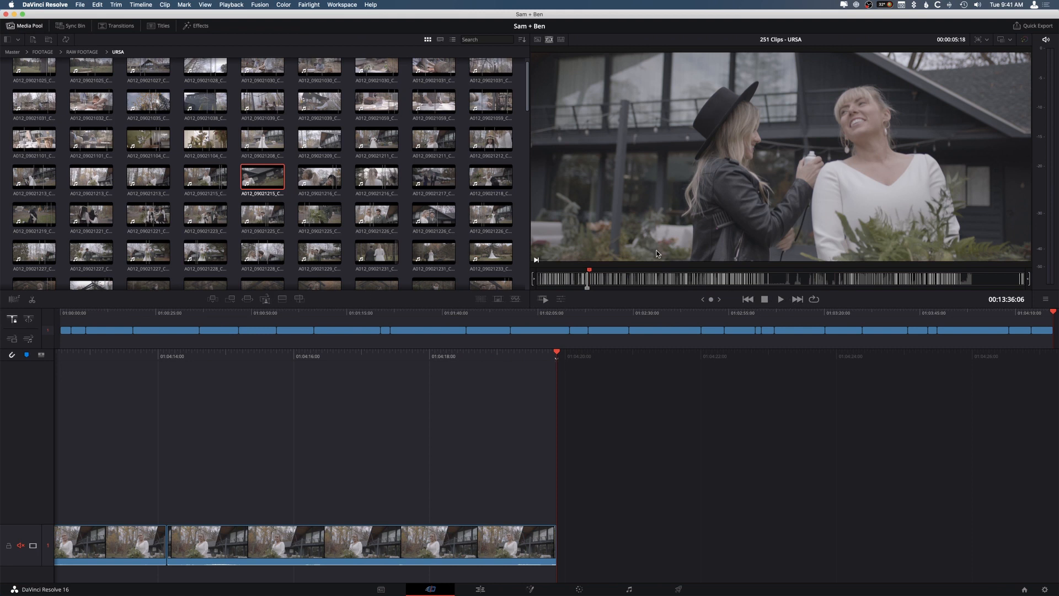
# - Open the clip A012_09021215_C032.braw in the source viewer and scrub back through its footage to 12:15:57:02
pyautogui.doubleClick(268, 177)
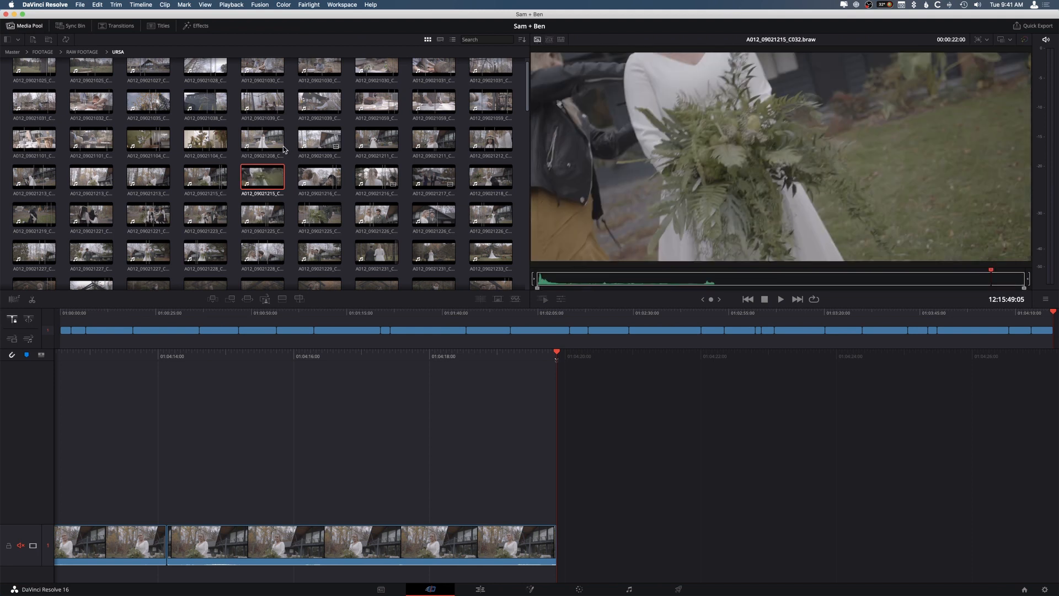
pyautogui.click(751, 280)
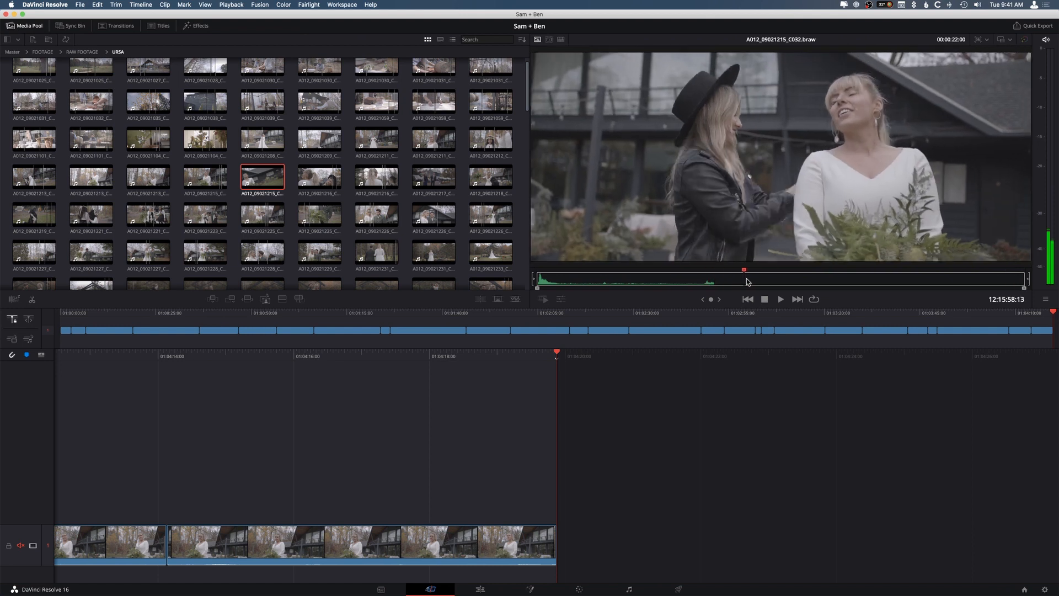
pyautogui.click(711, 279)
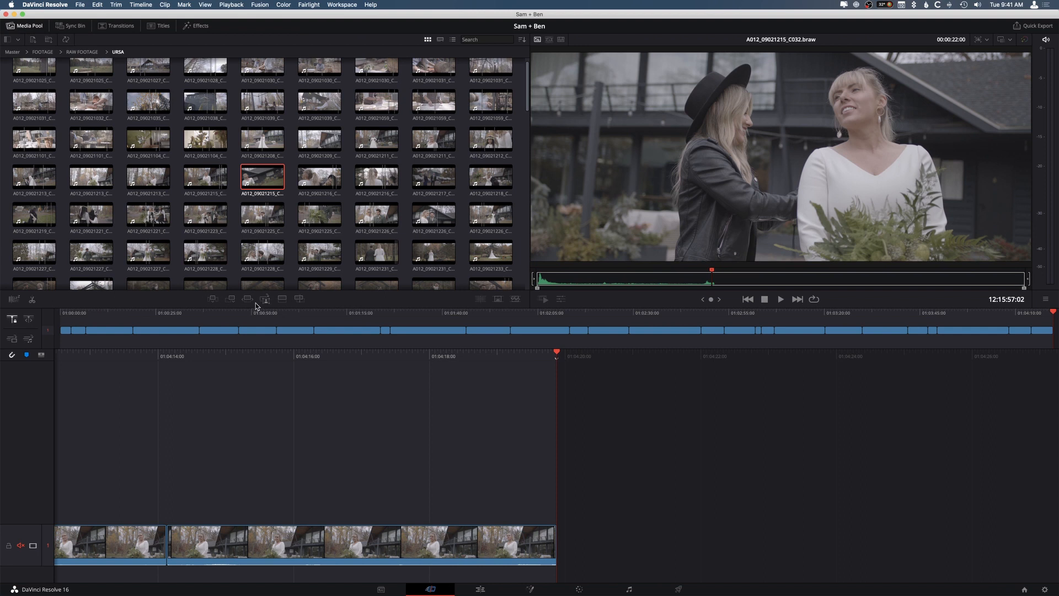
# - Review the middle of the FULL RAW EDIT timeline around the outdoor shelves, dough bowls and flat-cap baker shots
pyautogui.moveTo(295, 314); pyautogui.dragTo(502, 324)
pyautogui.press('space')
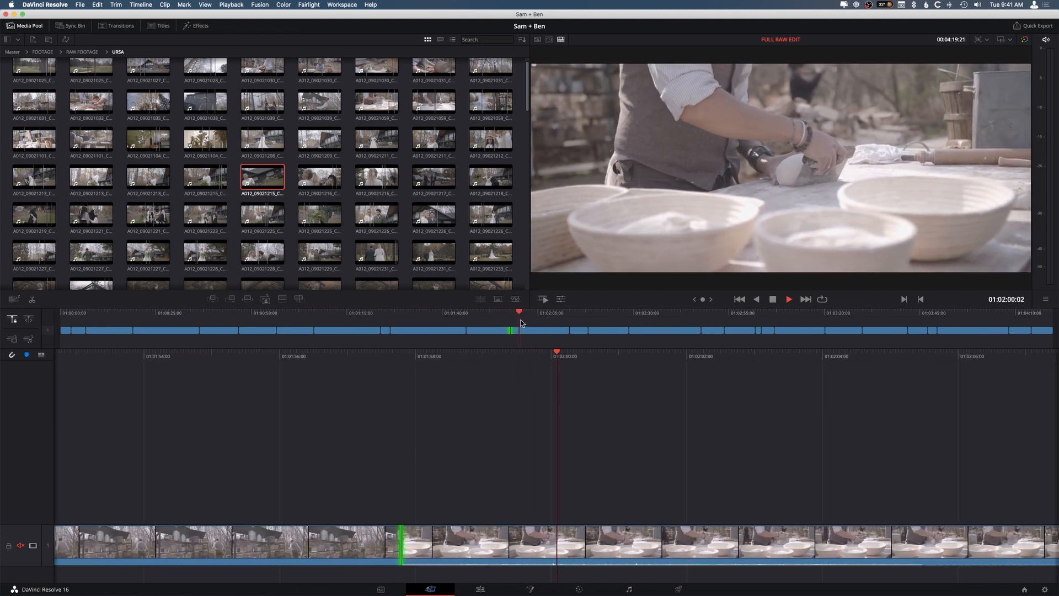
pyautogui.moveTo(493, 317); pyautogui.dragTo(497, 317)
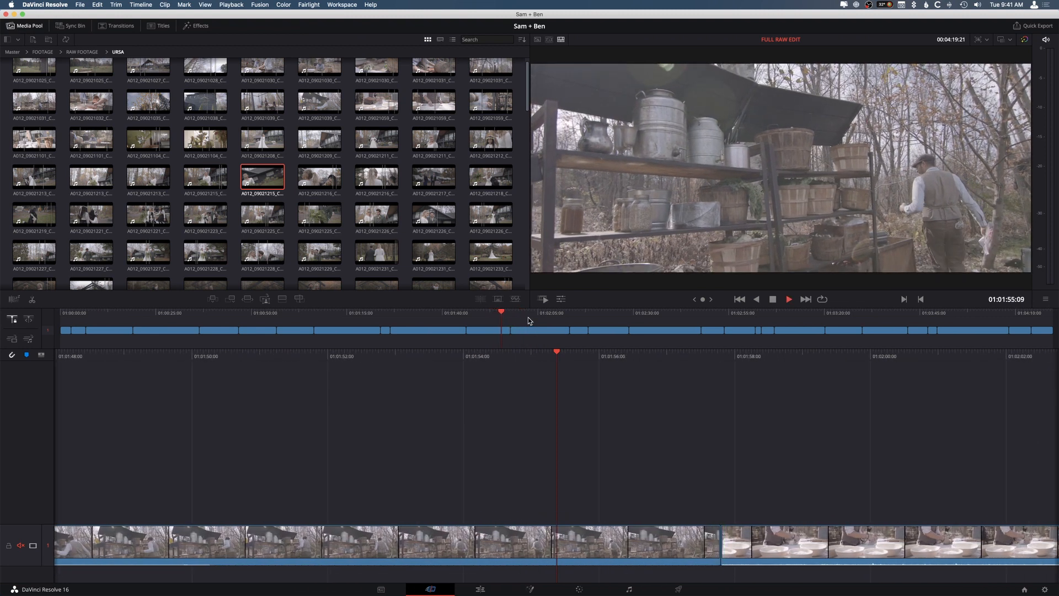
pyautogui.click(524, 316)
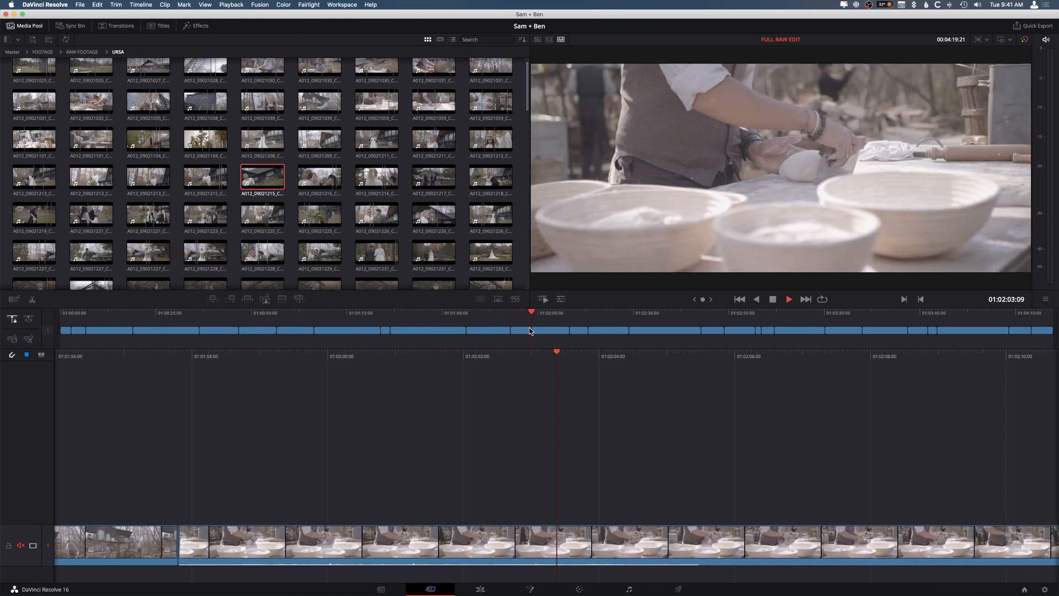
pyautogui.click(578, 317)
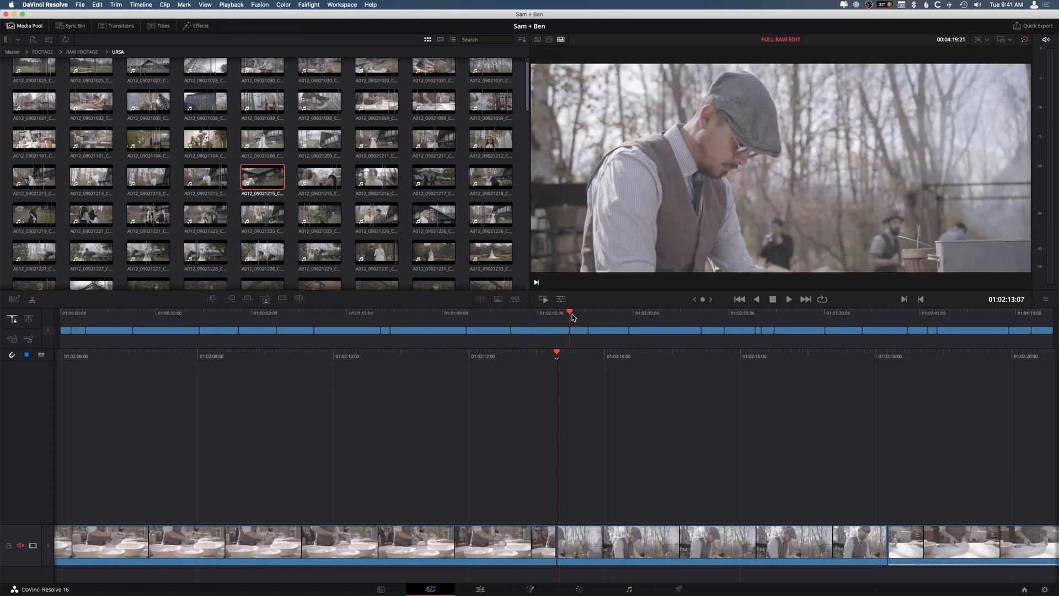
pyautogui.click(546, 315)
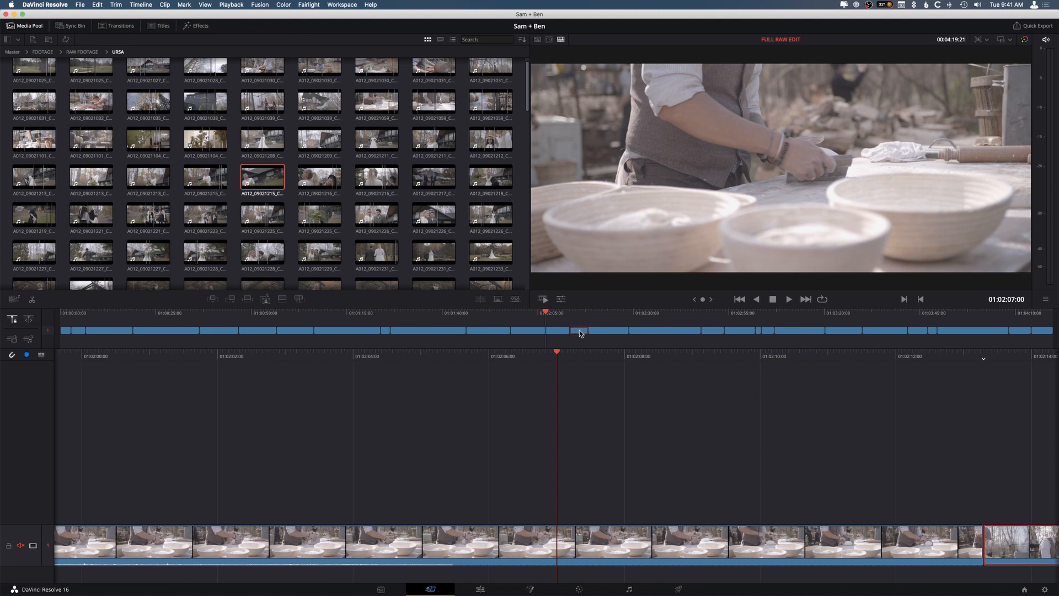
# - Move the flat-cap baker clip earlier on track 1, between the outdoor shelves shot and the dough bowls shot
pyautogui.moveTo(579, 319); pyautogui.dragTo(513, 324)
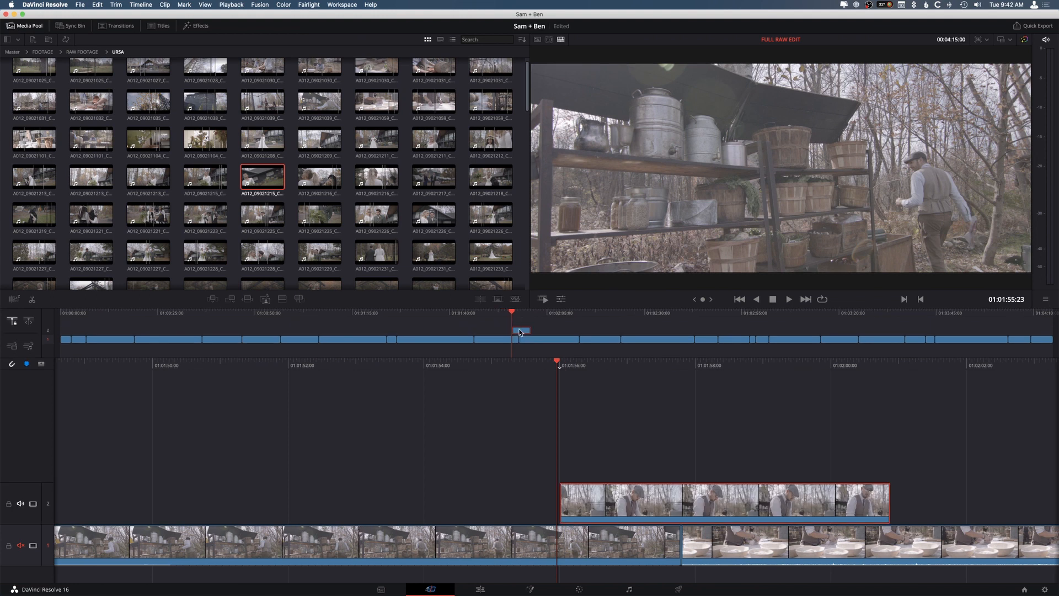
pyautogui.moveTo(520, 333); pyautogui.dragTo(524, 343)
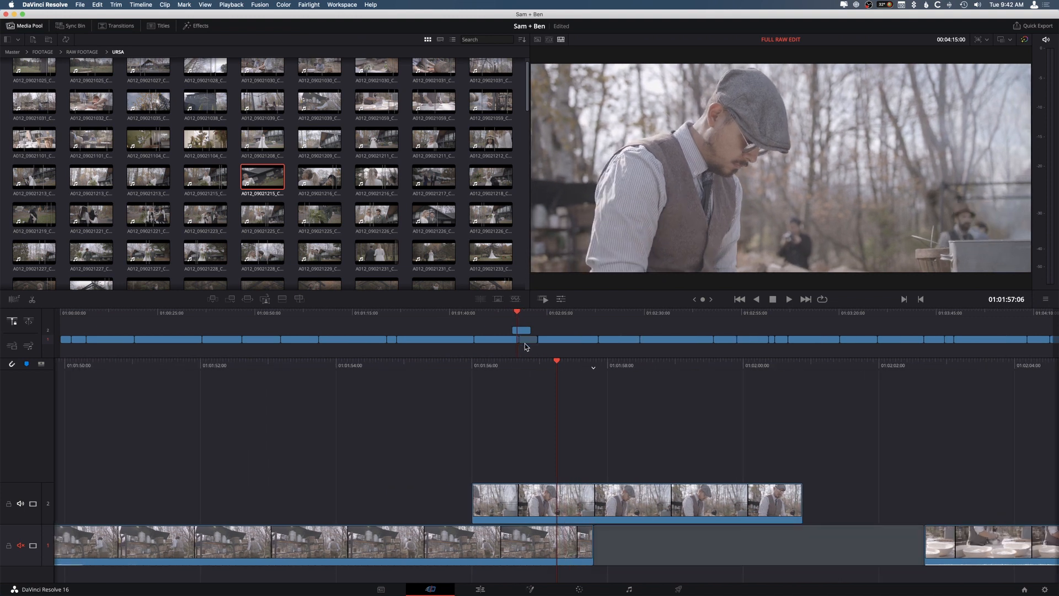
pyautogui.moveTo(526, 339)
pyautogui.mouseDown()
pyautogui.moveTo(532, 317)
pyautogui.moveTo(503, 313)
pyautogui.moveTo(549, 315)
pyautogui.moveTo(480, 317)
pyautogui.moveTo(524, 319)
pyautogui.mouseUp()
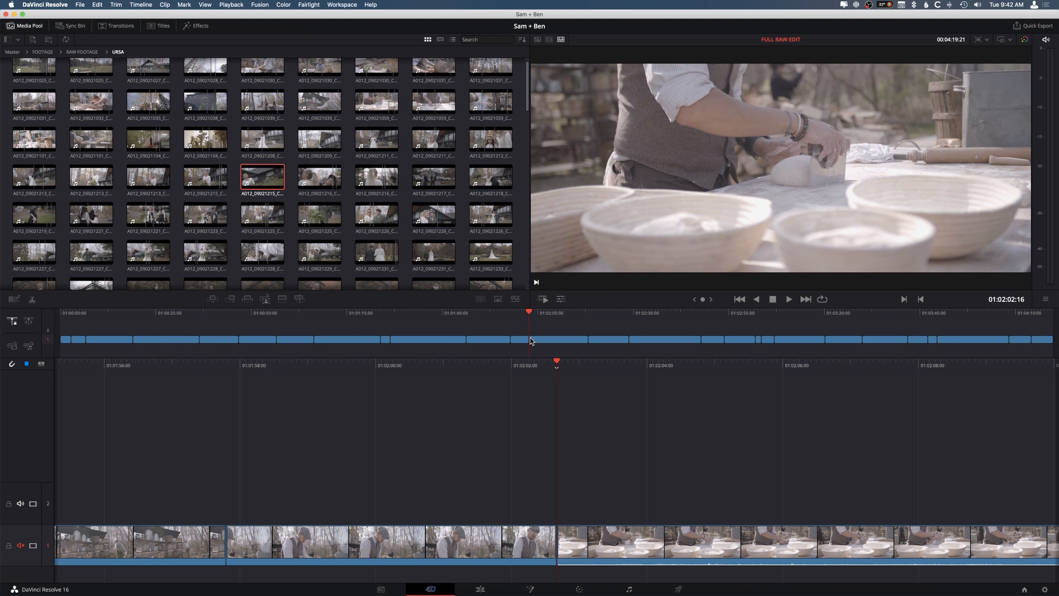
# - Scrub through the rearranged section and inspect the edit point at 01:02:18:04 in the trim editor, then close it
pyautogui.click(512, 319)
pyautogui.moveTo(518, 319); pyautogui.dragTo(583, 317)
pyautogui.click(583, 337)
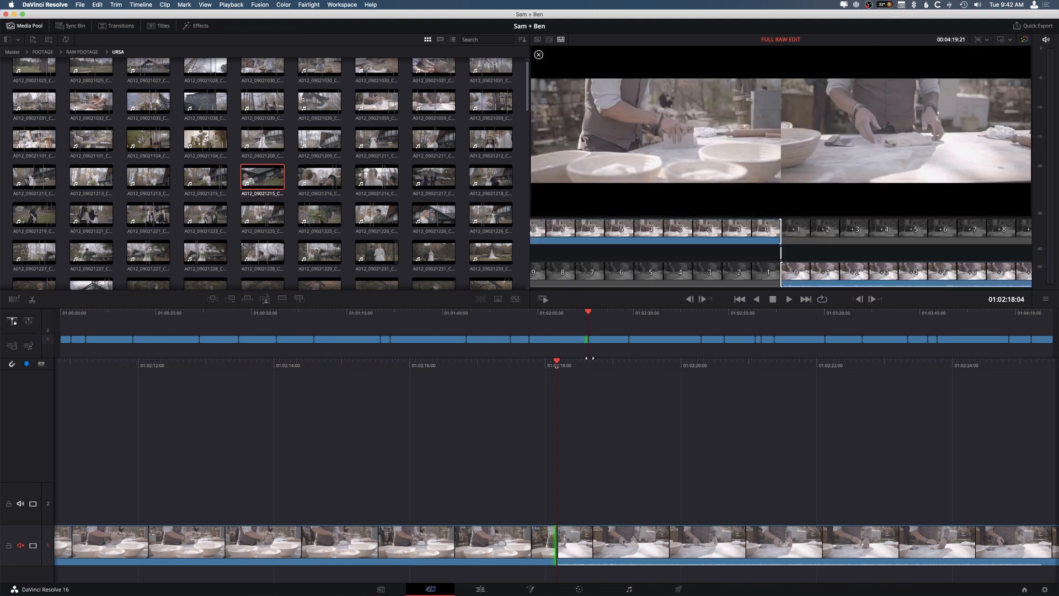
pyautogui.click(605, 325)
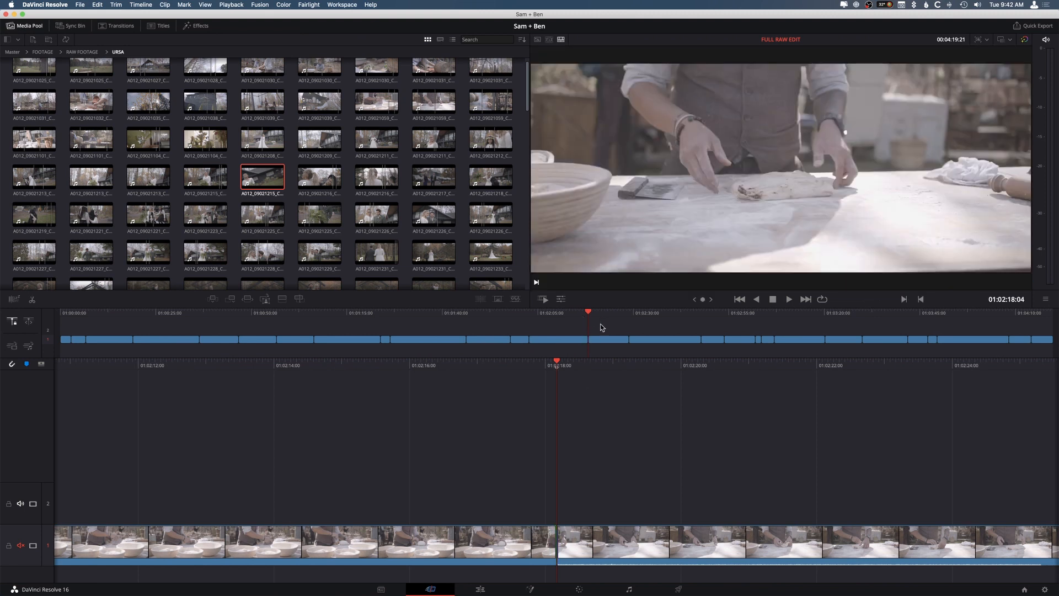
# - Return the playhead to the cut at 01:02:18:04 and inspect the edit between the dough bowls and dough-shaping clips in the trim editor
pyautogui.moveTo(587, 339); pyautogui.dragTo(589, 340)
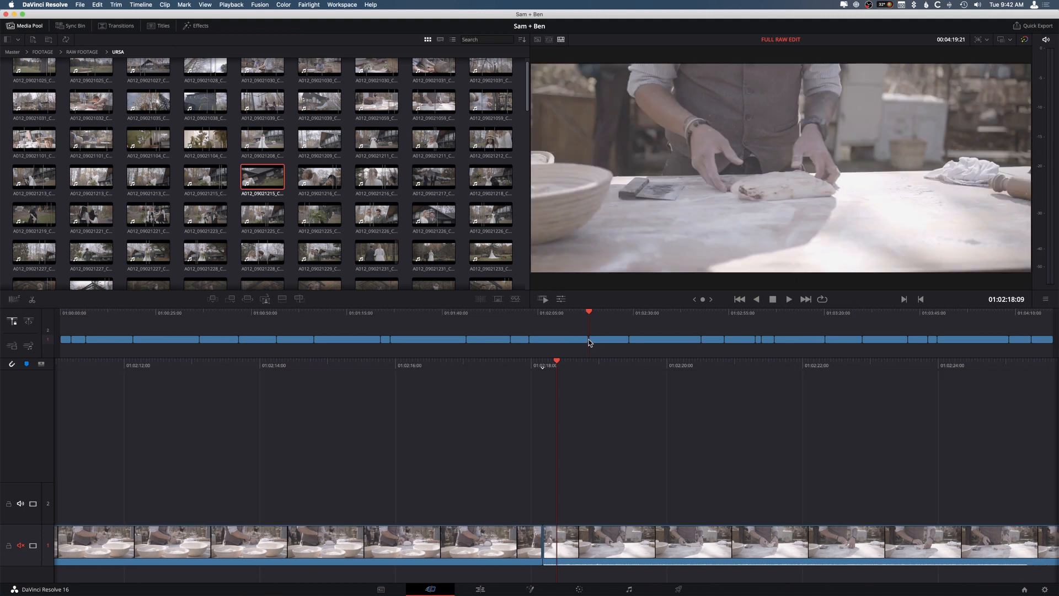
pyautogui.click(587, 341)
pyautogui.press('Down')
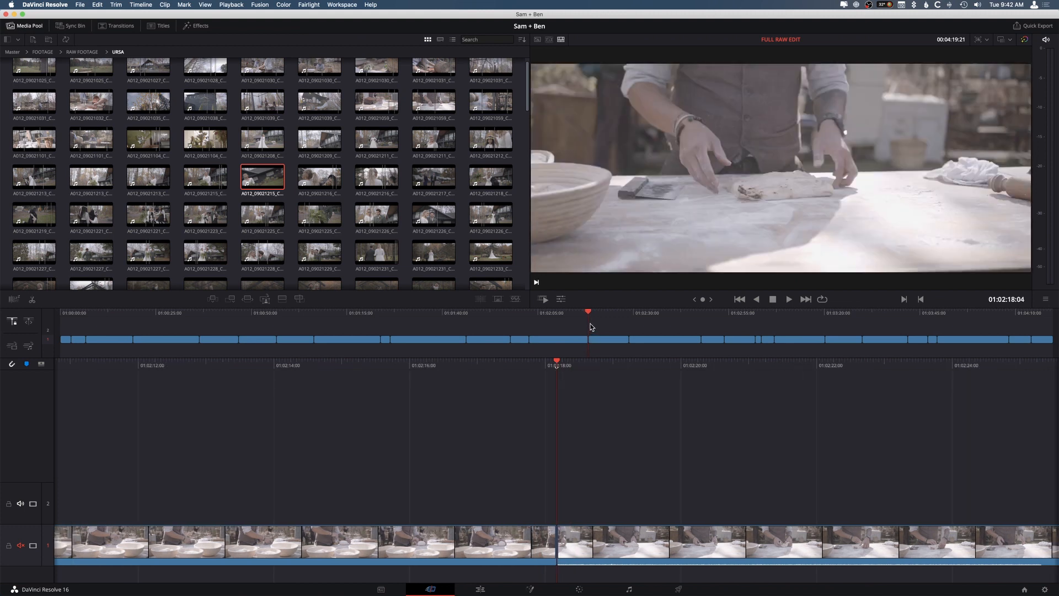
pyautogui.rightClick(554, 542)
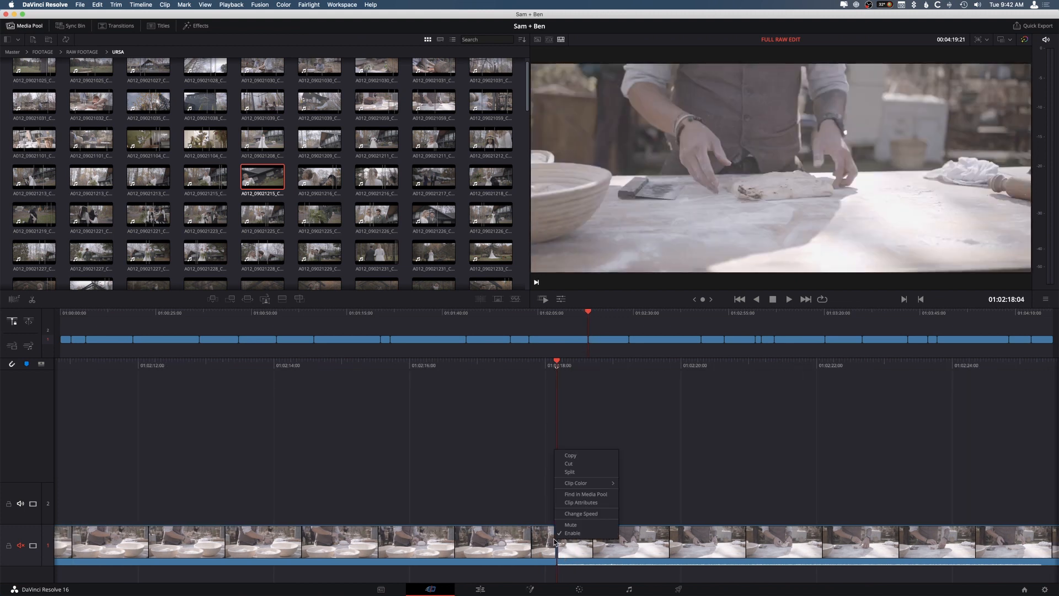
pyautogui.click(556, 541)
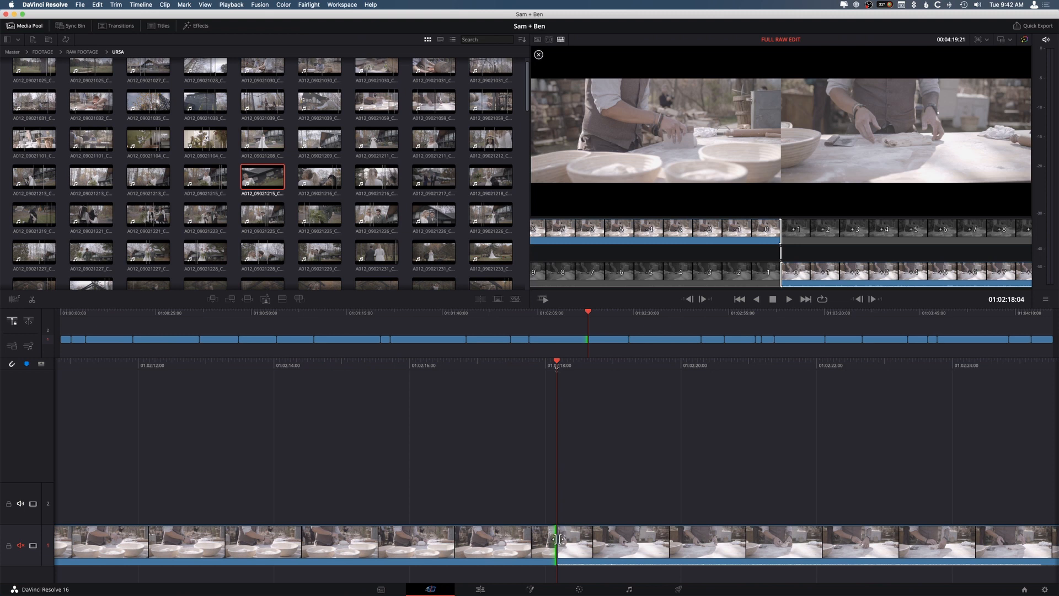
pyautogui.click(571, 442)
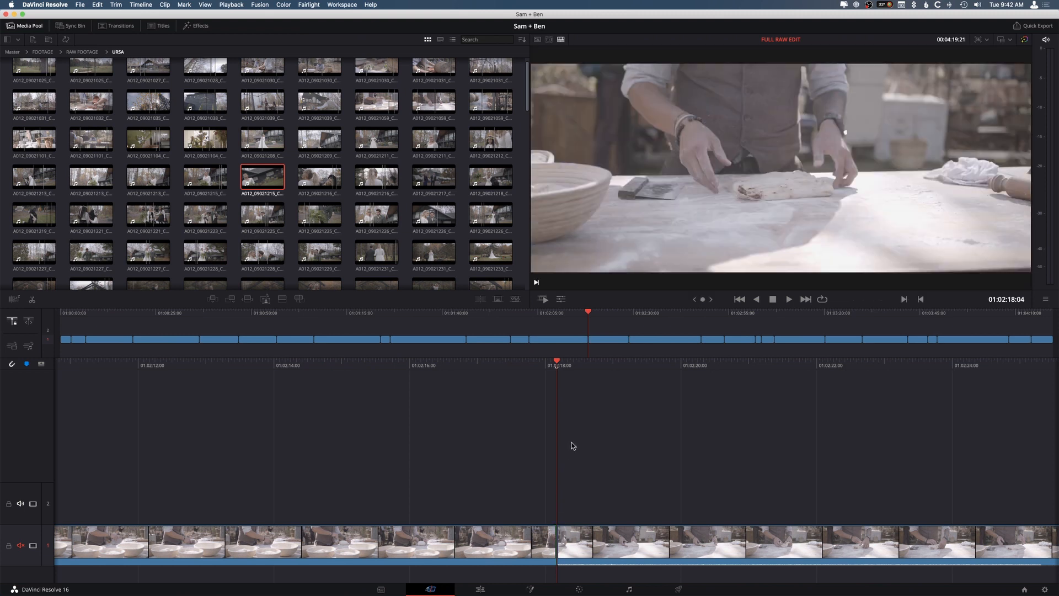
# - In the trim editor, shorten the dough bowls clip to end at 01:02:16:16 and trim about two seconds off the dough-shaping clip's start
pyautogui.click(551, 533)
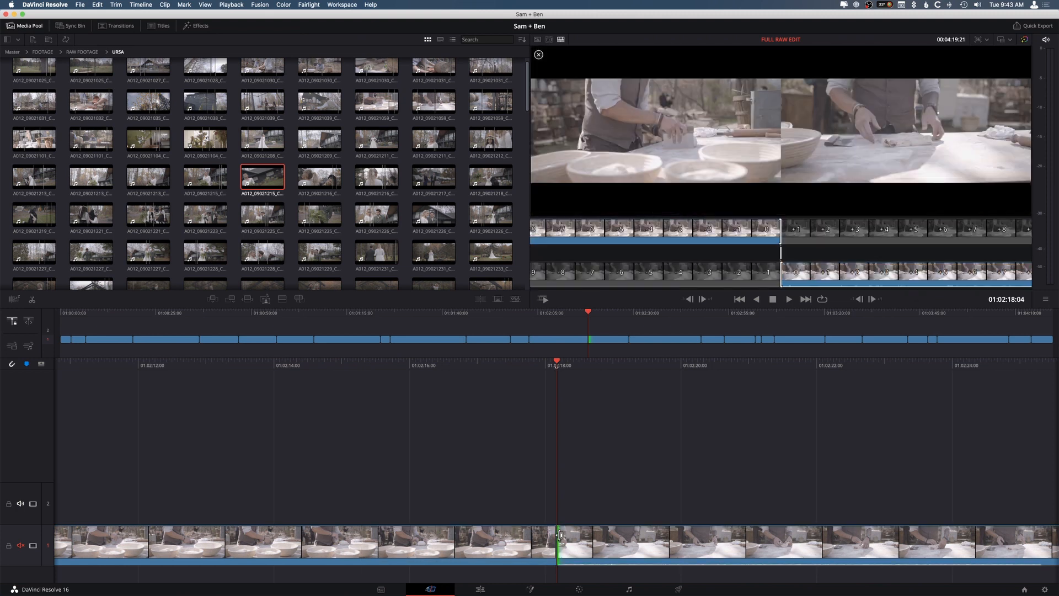
pyautogui.click(552, 534)
pyautogui.moveTo(781, 232); pyautogui.dragTo(776, 232)
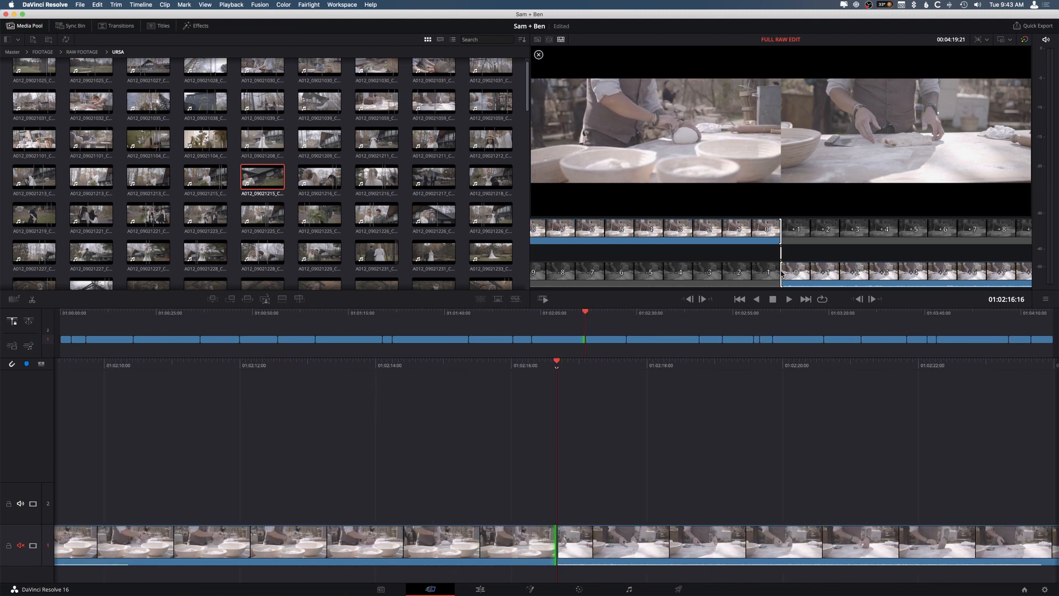
pyautogui.moveTo(781, 274); pyautogui.dragTo(784, 274)
pyautogui.moveTo(783, 274); pyautogui.dragTo(783, 278)
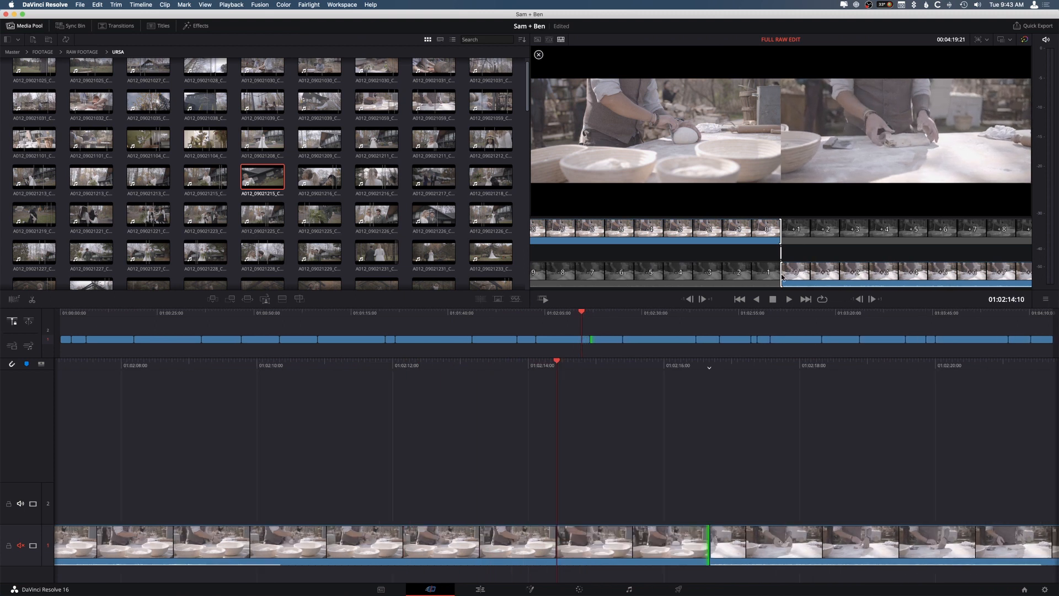
pyautogui.click(685, 418)
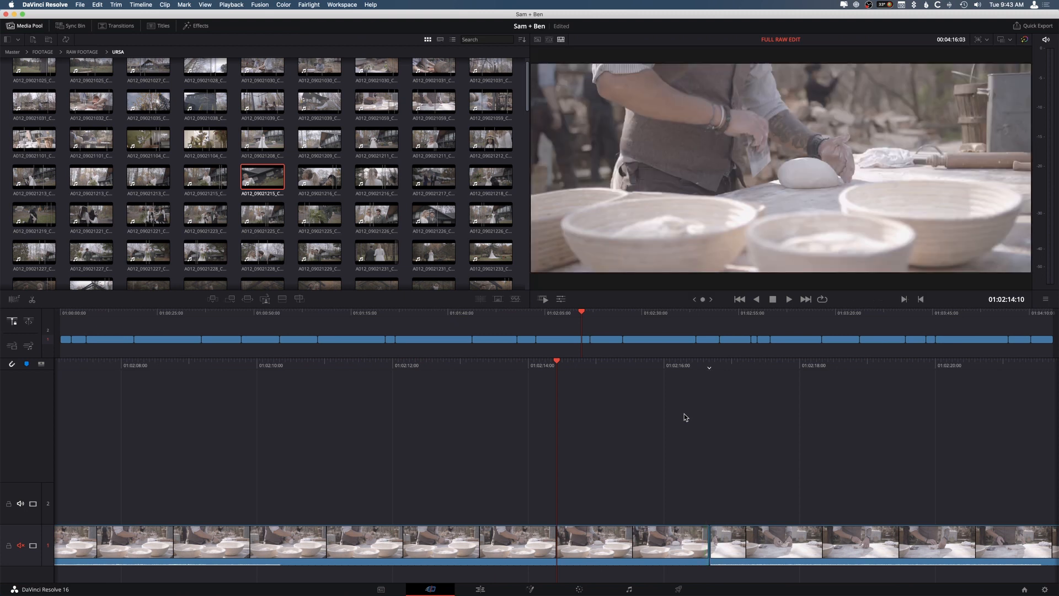
# - Scrub ahead to the floral arrangement shots, then return and play across the retrimmed cut between the two dough clips
pyautogui.moveTo(598, 313); pyautogui.dragTo(760, 322)
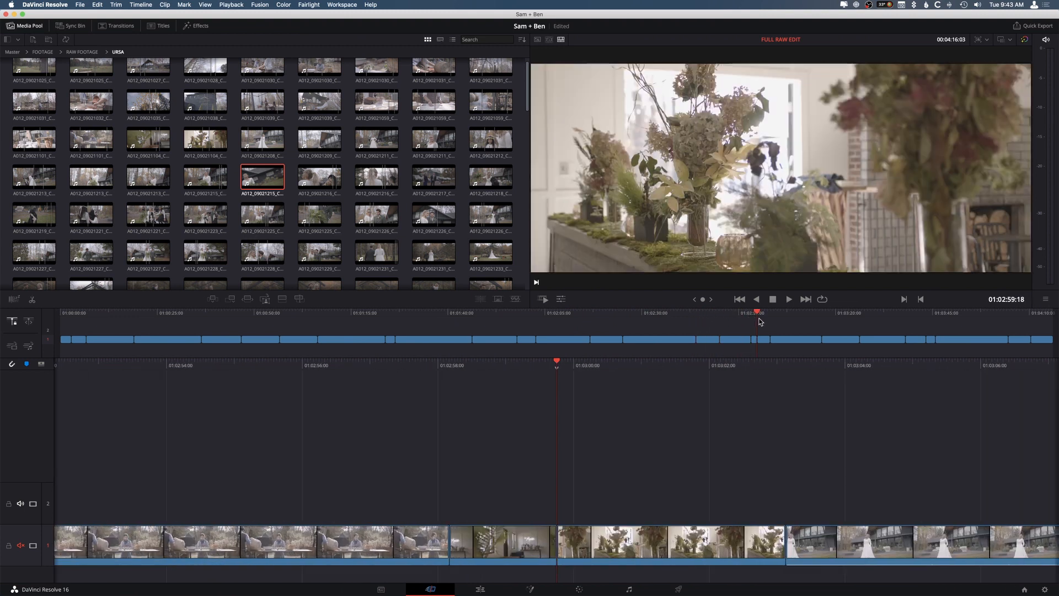
pyautogui.click(594, 317)
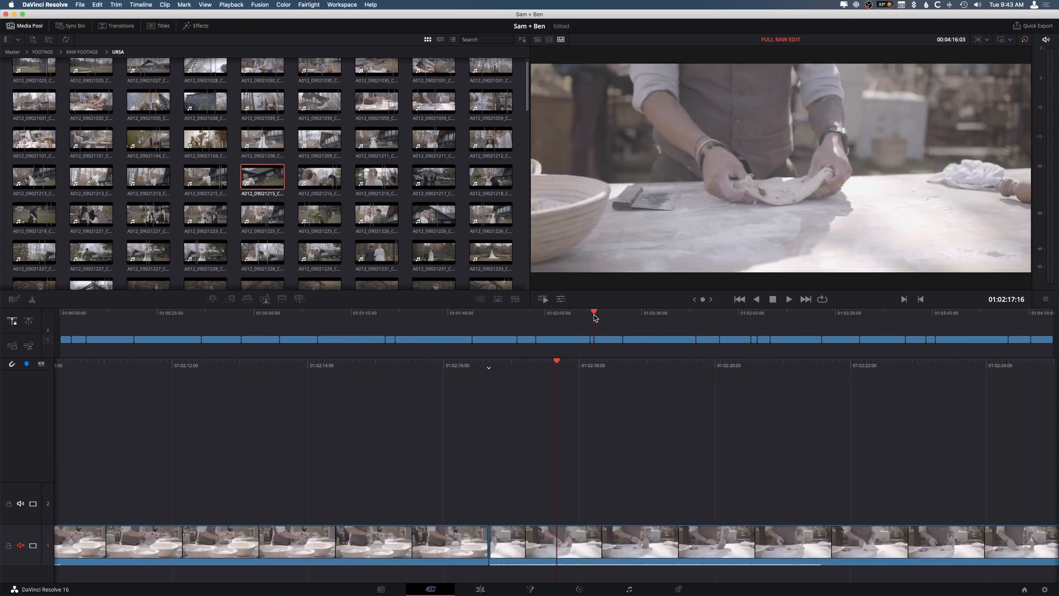
pyautogui.moveTo(591, 316); pyautogui.dragTo(576, 317)
pyautogui.press('space')
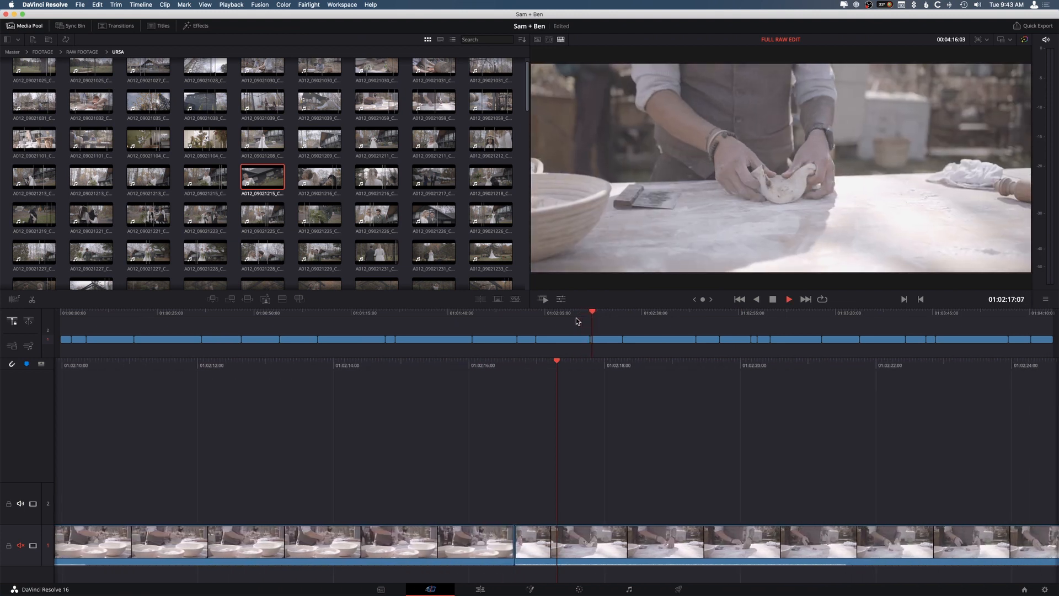
pyautogui.press('space')
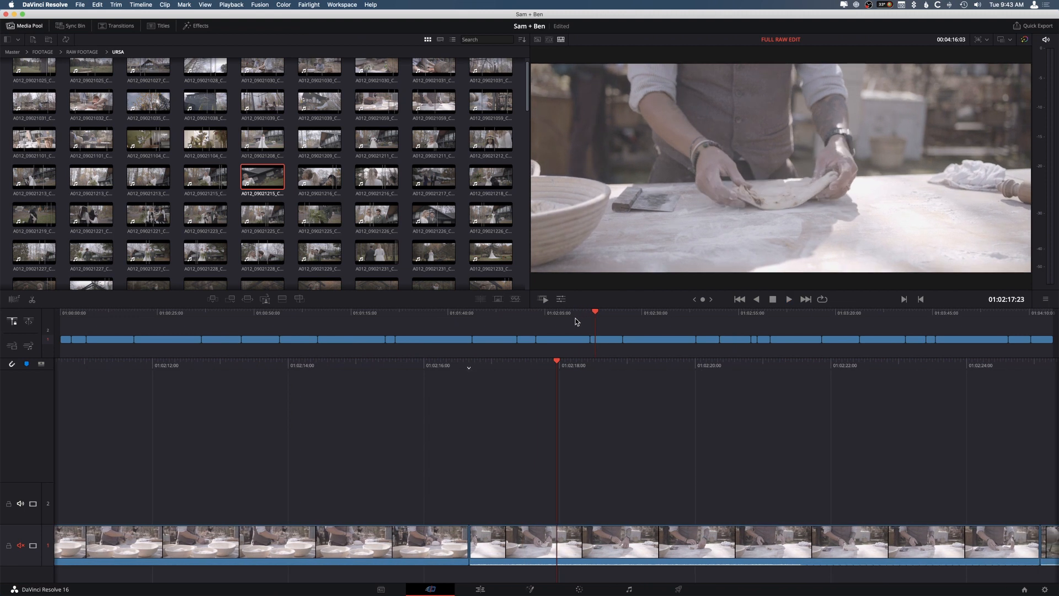
pyautogui.press('space')
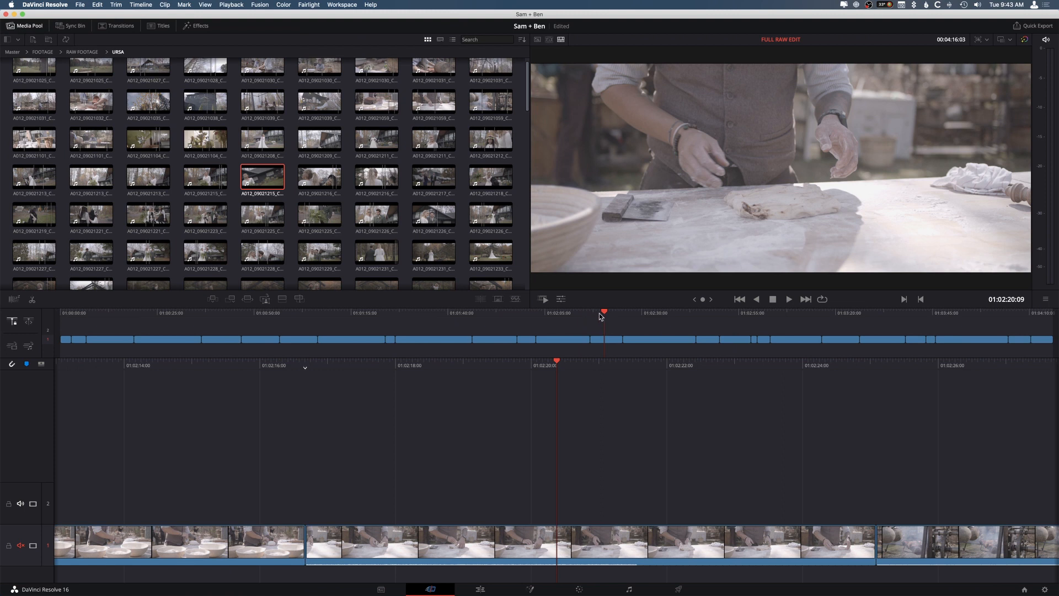
# - Skim the FULL RAW EDIT timeline from the flat-cap baker clip through to its end at 01:04:16:03
pyautogui.click(589, 318)
pyautogui.hscroll(-10, 683, 313)
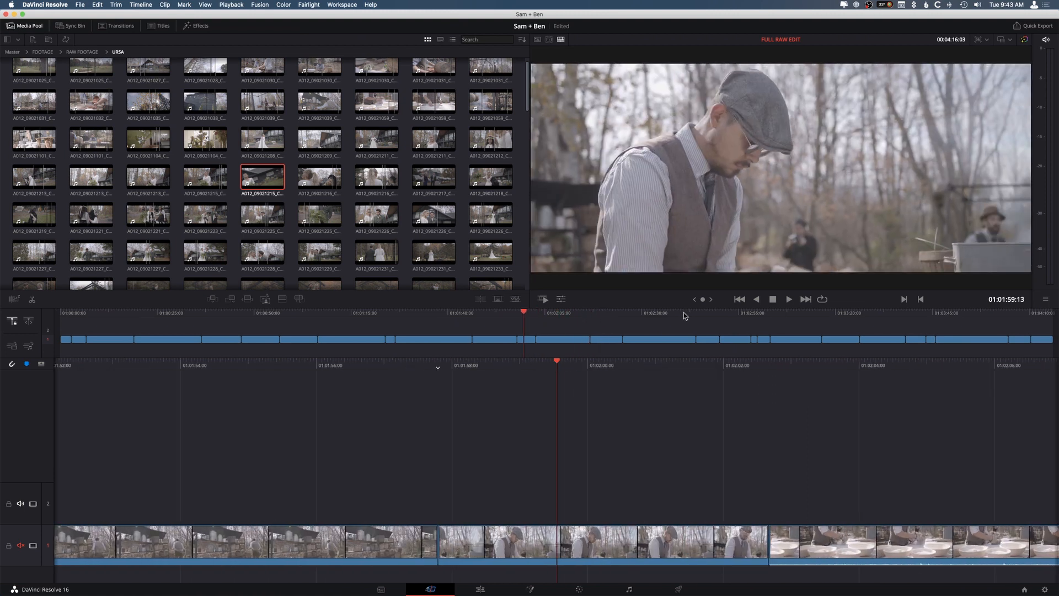
pyautogui.hscroll(15, 684, 312)
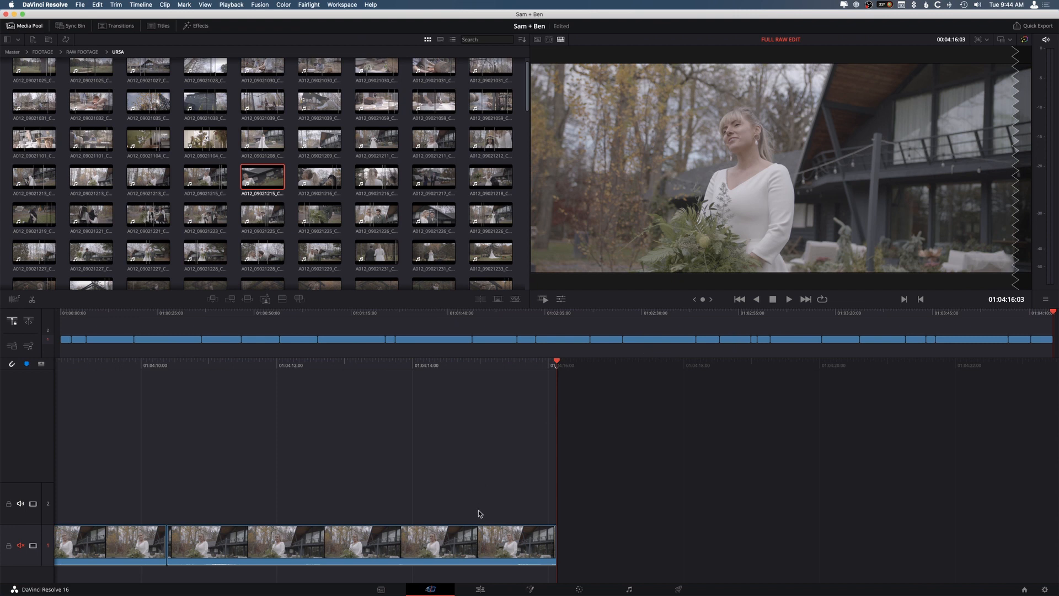
# - View the FULL RAW EDIT timeline and browse the URSA clips on the Edit page, then return to the Cut page
pyautogui.click(480, 588)
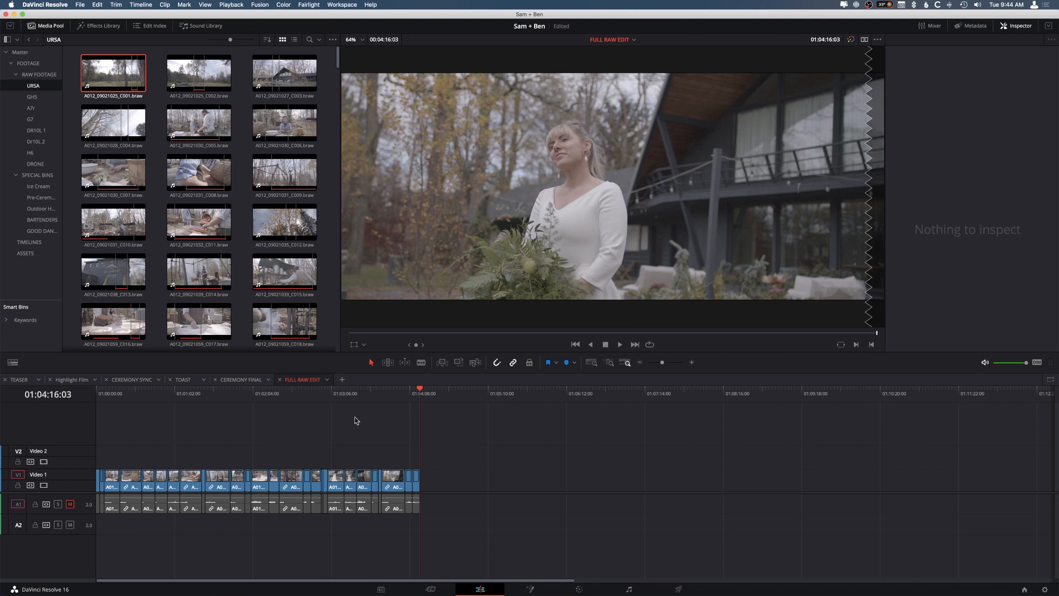
pyautogui.scroll(-5, 244, 267)
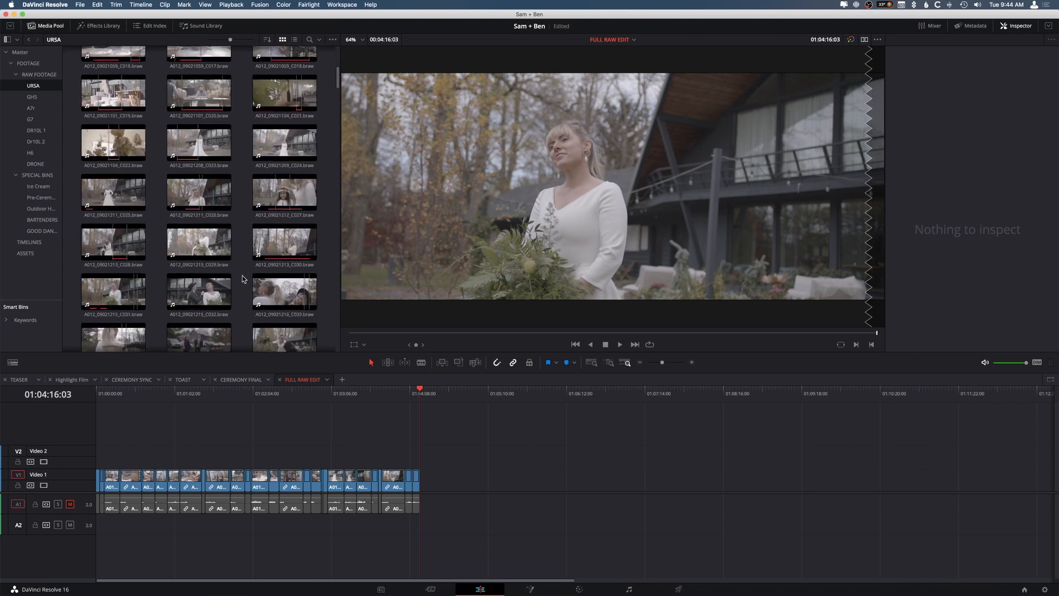
pyautogui.scroll(-2, 246, 273)
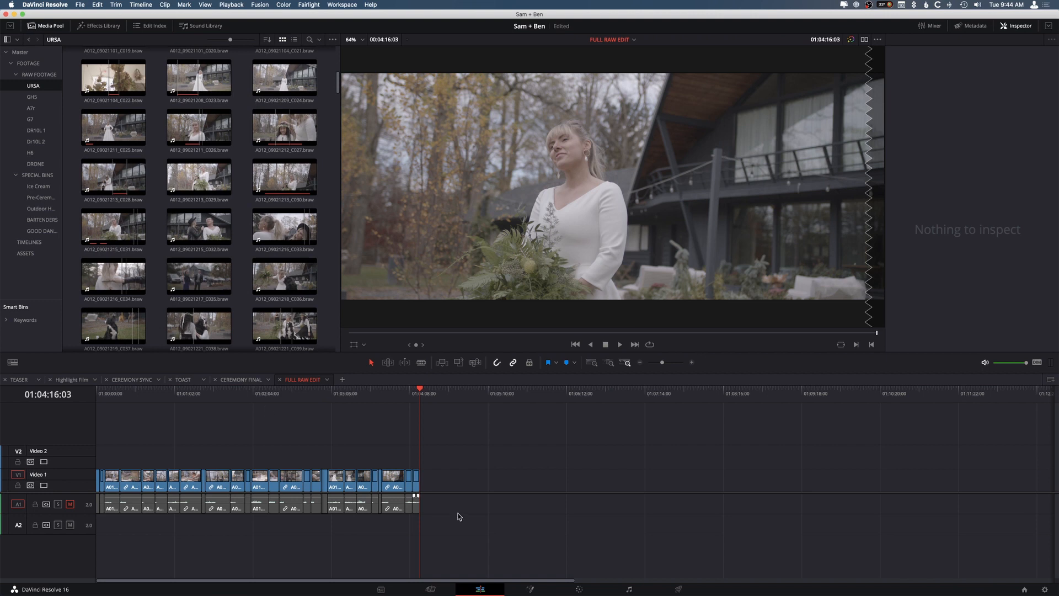
pyautogui.click(430, 589)
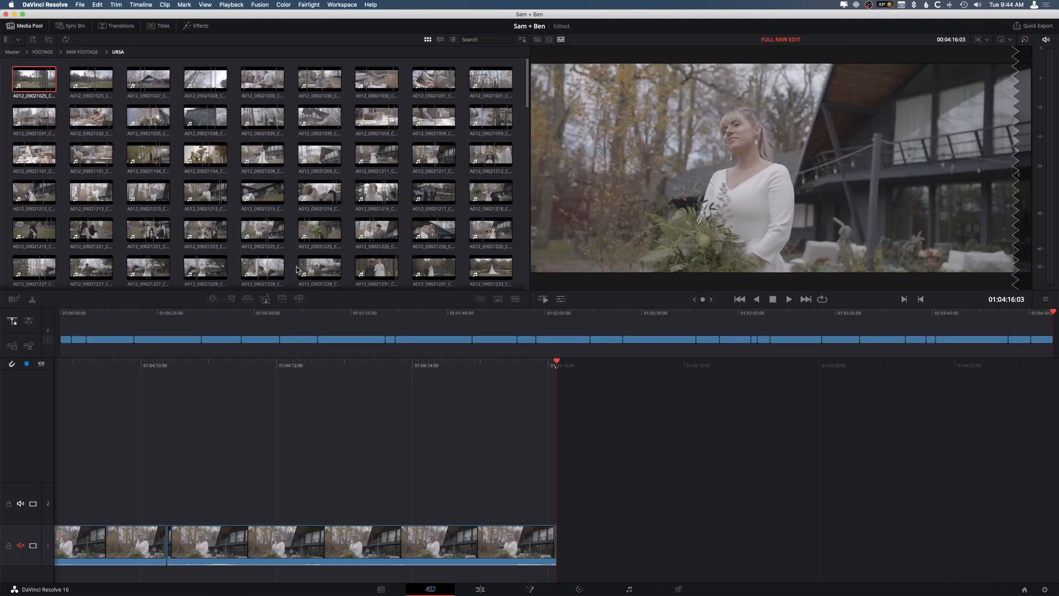